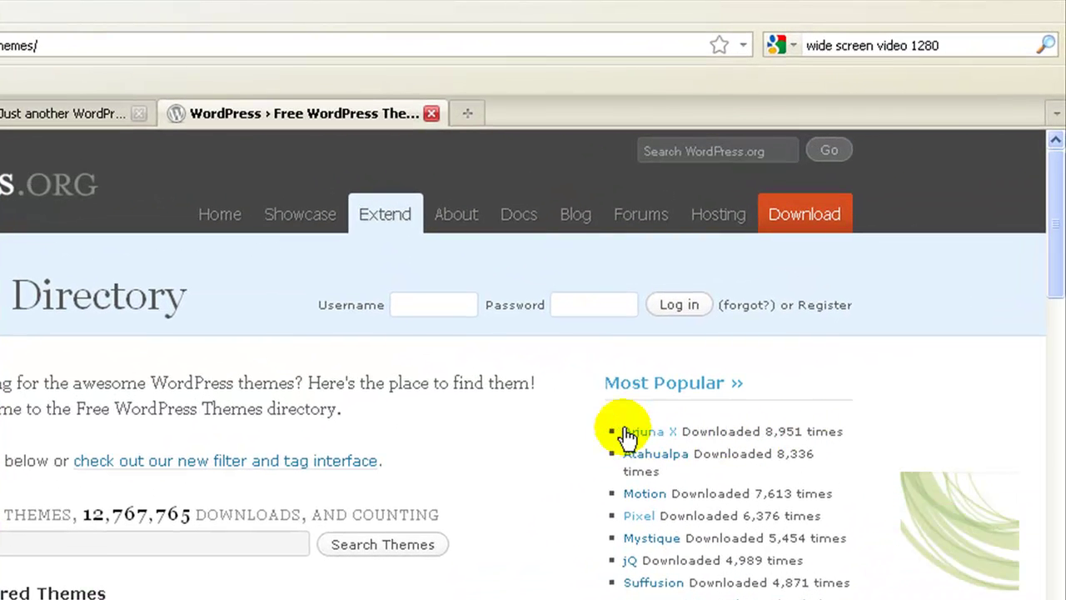
# Step: Switch back to the local WordPress Test blog tab with its light blue Arjuna X header
pyautogui.click(55, 116)
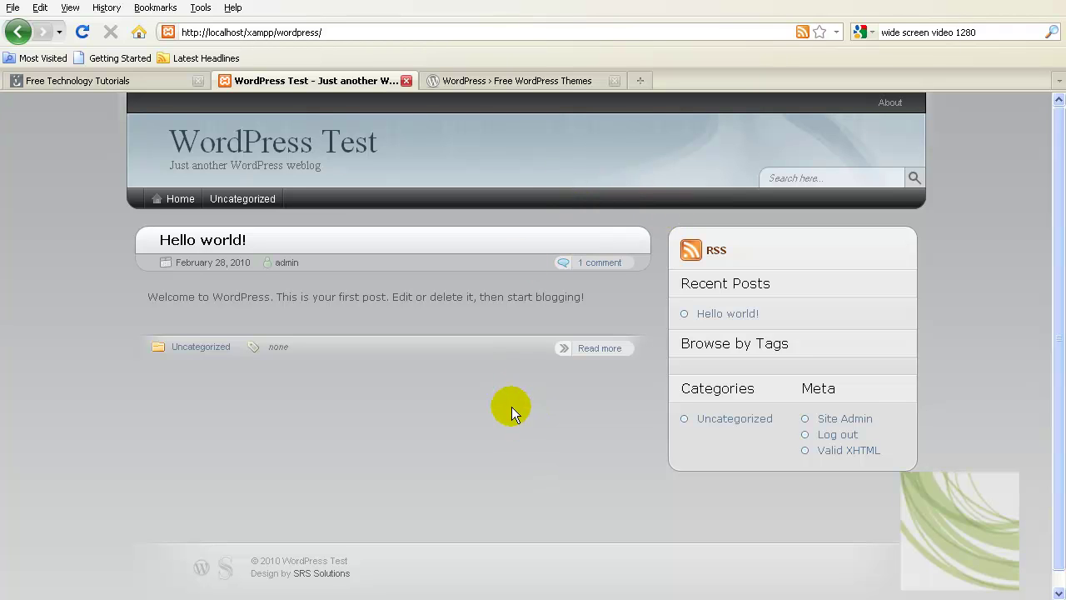
# Step: Go from Site Admin to the Arjuna theme's options page and browse its settings
pyautogui.click(841, 418)
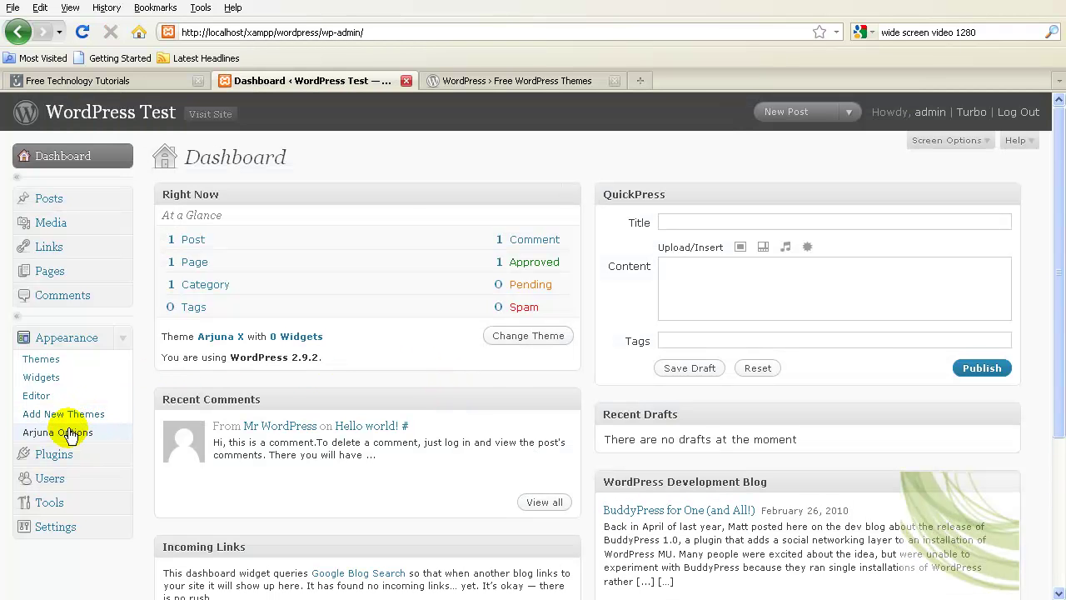
pyautogui.click(65, 431)
pyautogui.scroll(-6, 449, 350)
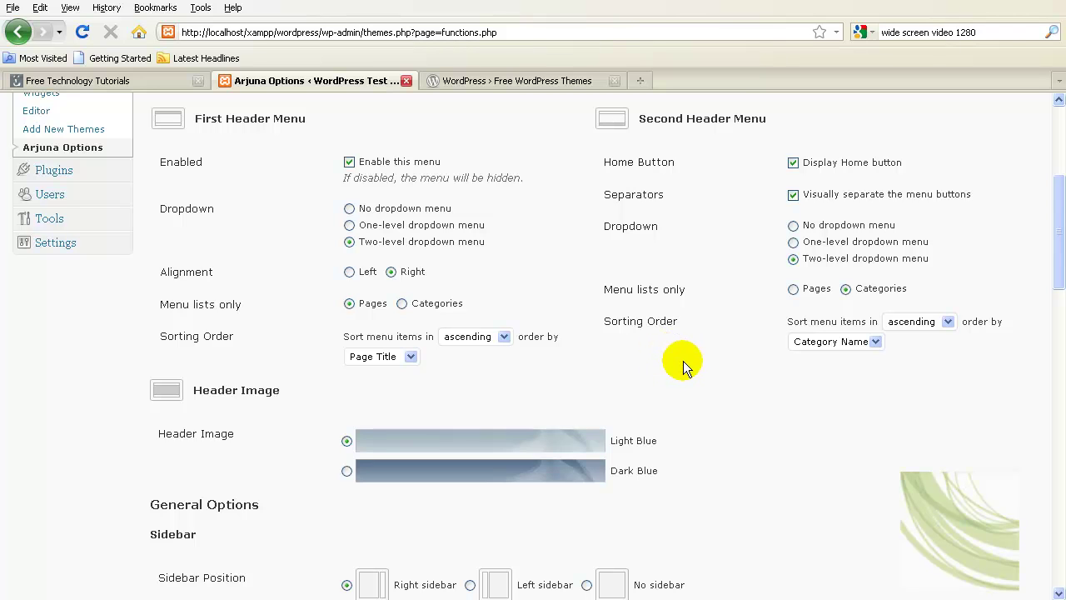
pyautogui.scroll(-2, 683, 357)
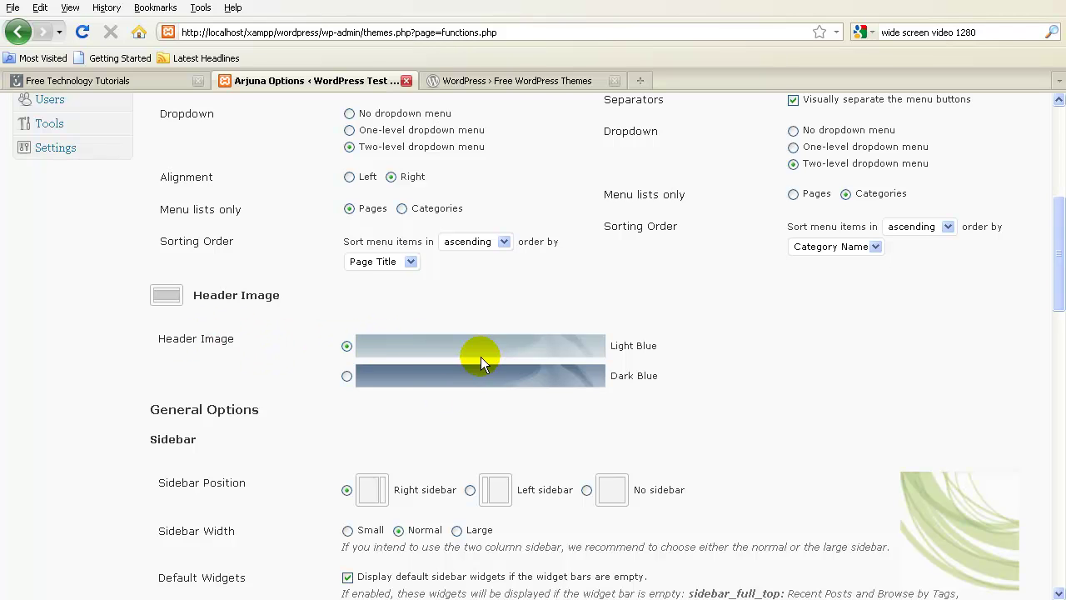
pyautogui.scroll(-8, 693, 397)
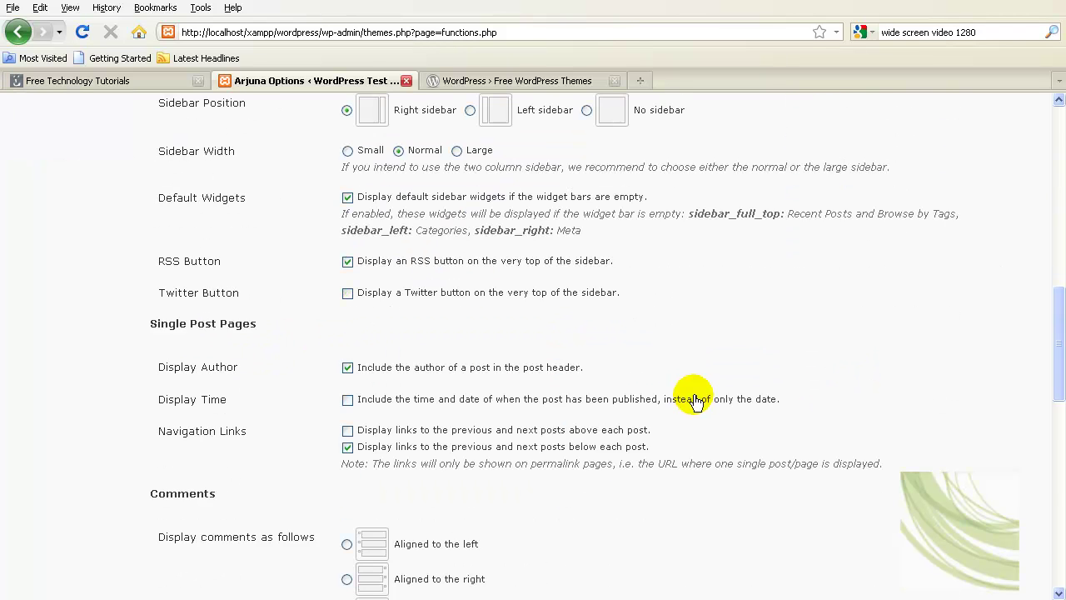
pyautogui.scroll(-15, 694, 398)
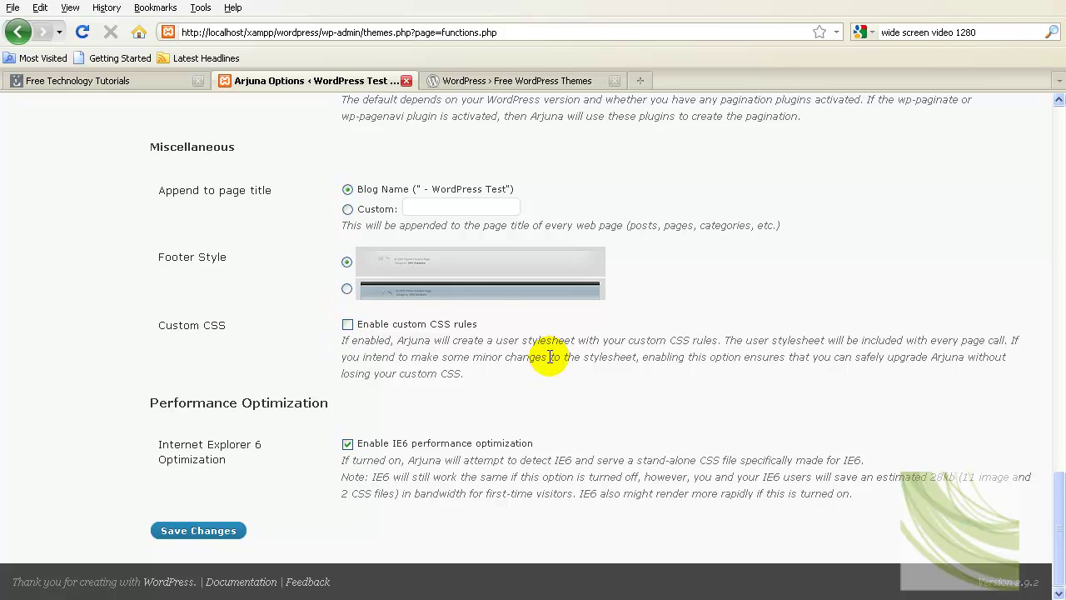
pyautogui.scroll(15, 549, 357)
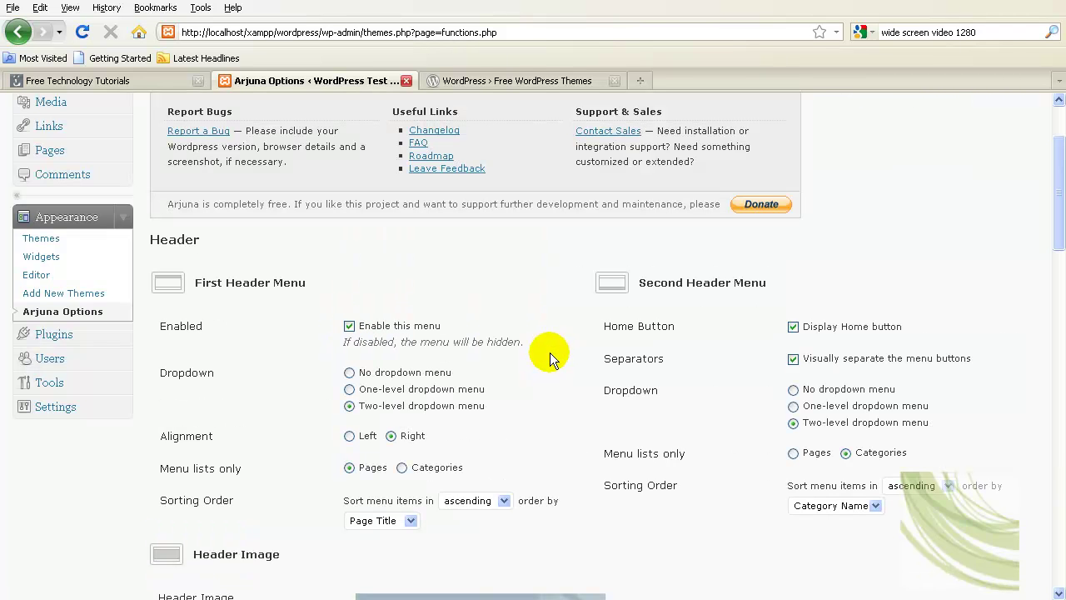
pyautogui.scroll(3, 550, 357)
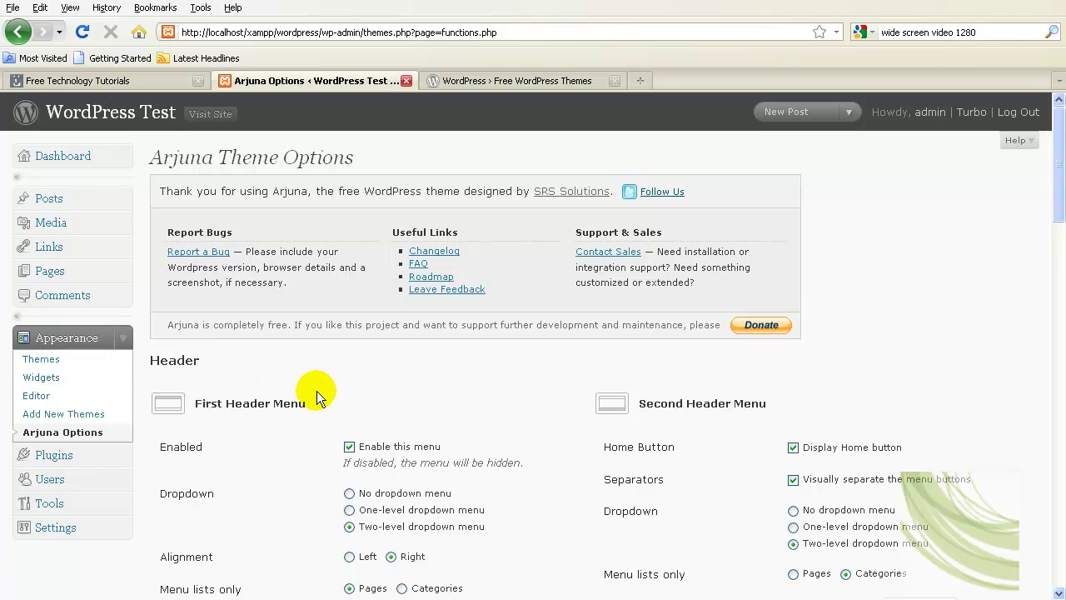
pyautogui.scroll(-5, 337, 396)
# Step: Choose the Dark Blue header image and save the Arjuna options
pyautogui.click(346, 377)
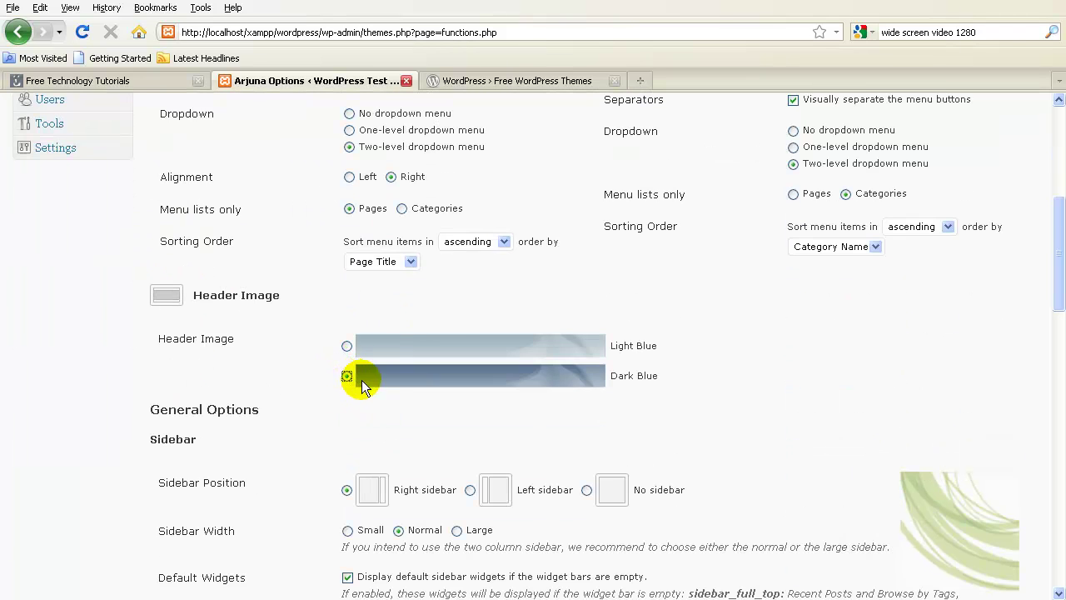
pyautogui.scroll(-15, 480, 440)
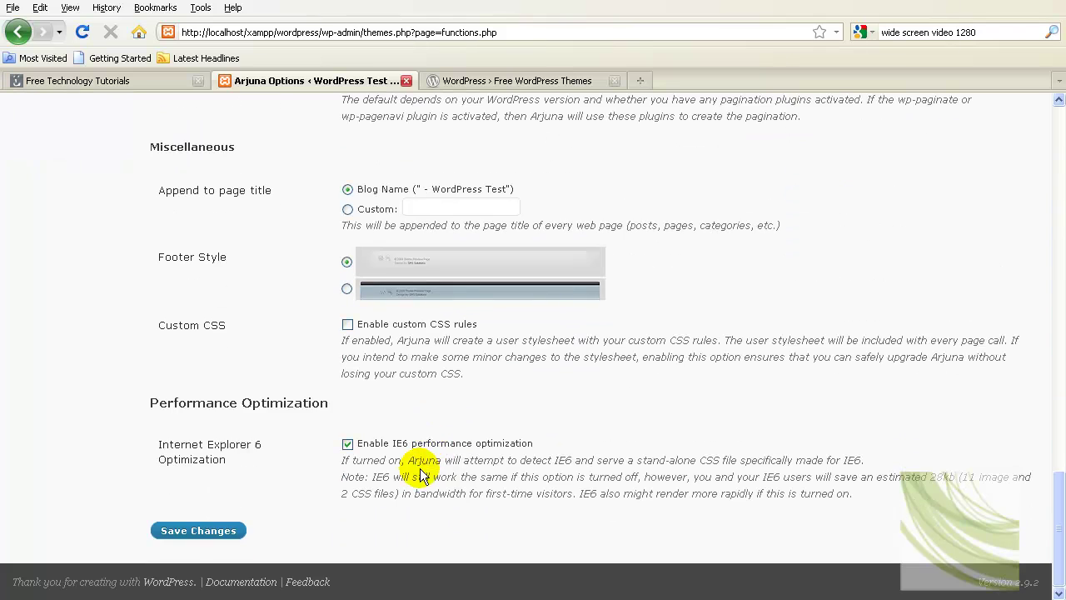
pyautogui.click(216, 530)
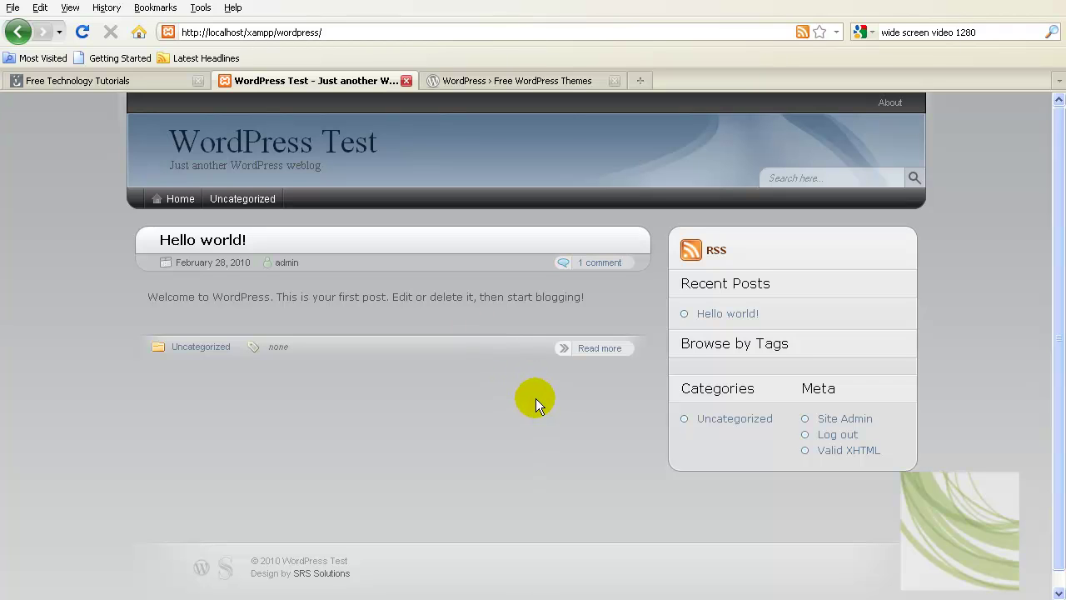
# Step: On the Free Technology Tutorials blog, view the site theme list and dismiss it unchanged
pyautogui.click(163, 79)
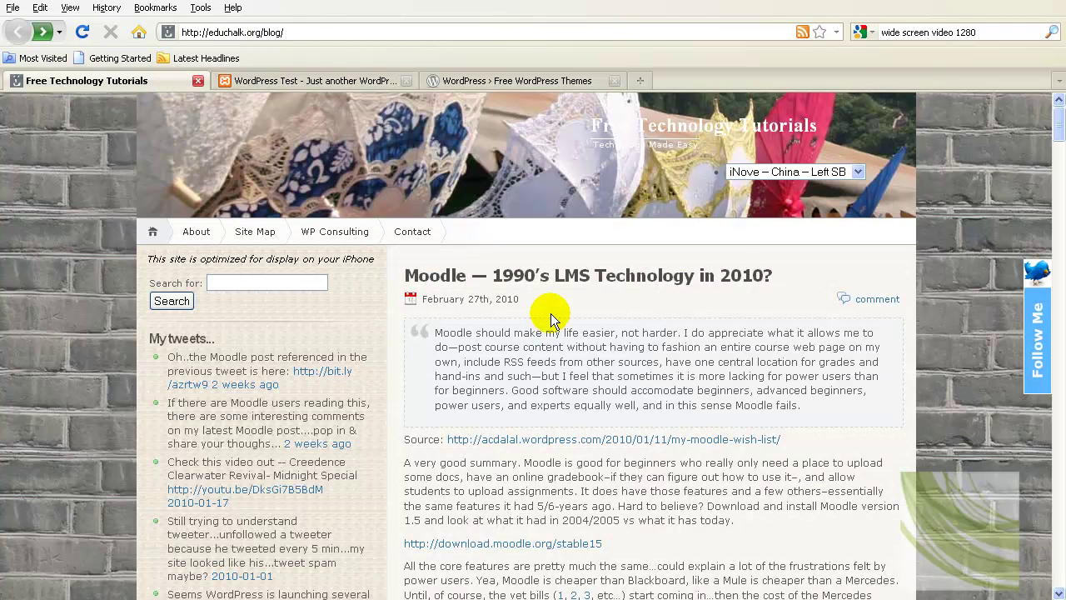
pyautogui.click(822, 176)
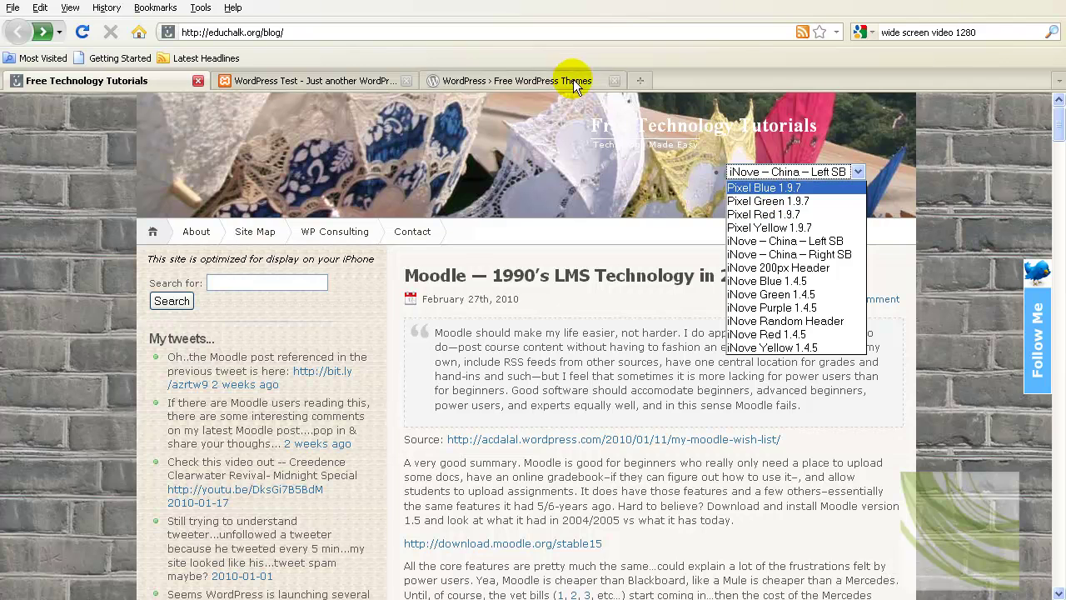
pyautogui.click(500, 75)
# Step: Preview the Pixel theme from the free themes directory and view its background image
pyautogui.click(574, 82)
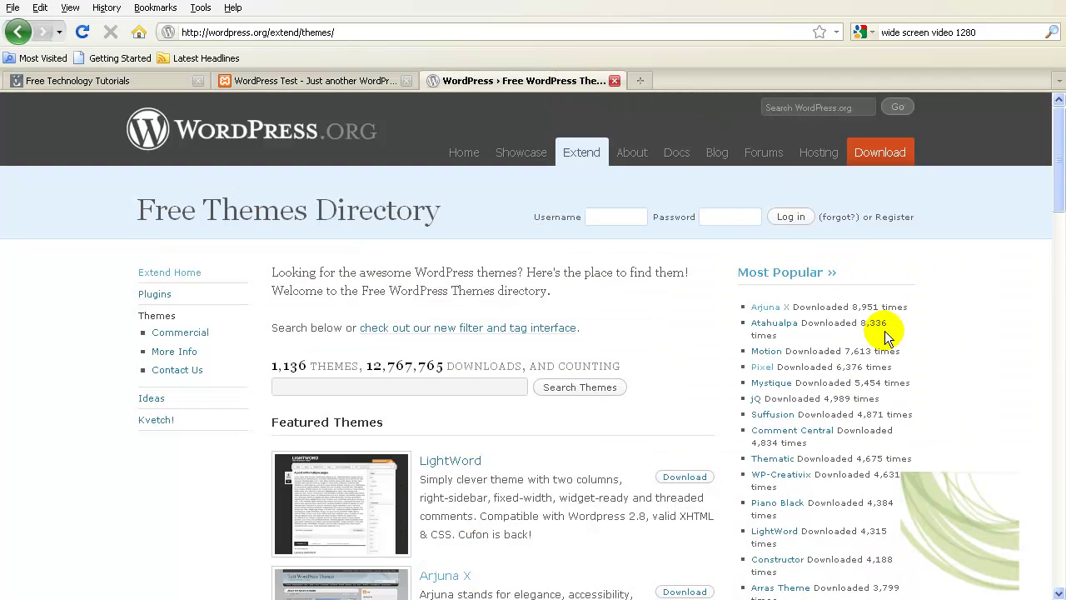
pyautogui.scroll(-3, 887, 333)
pyautogui.click(765, 273)
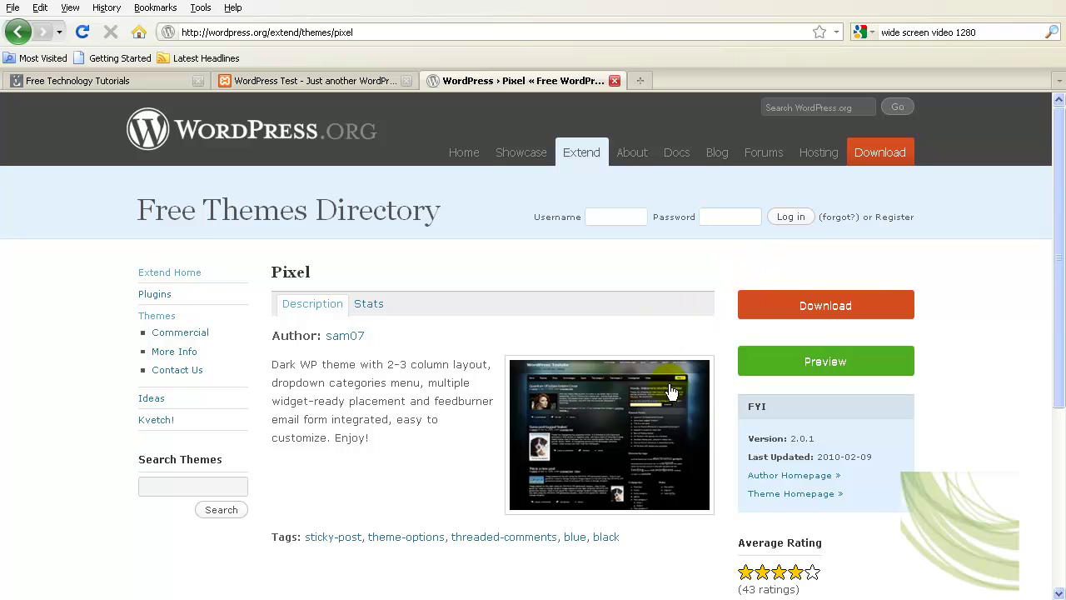
pyautogui.click(822, 360)
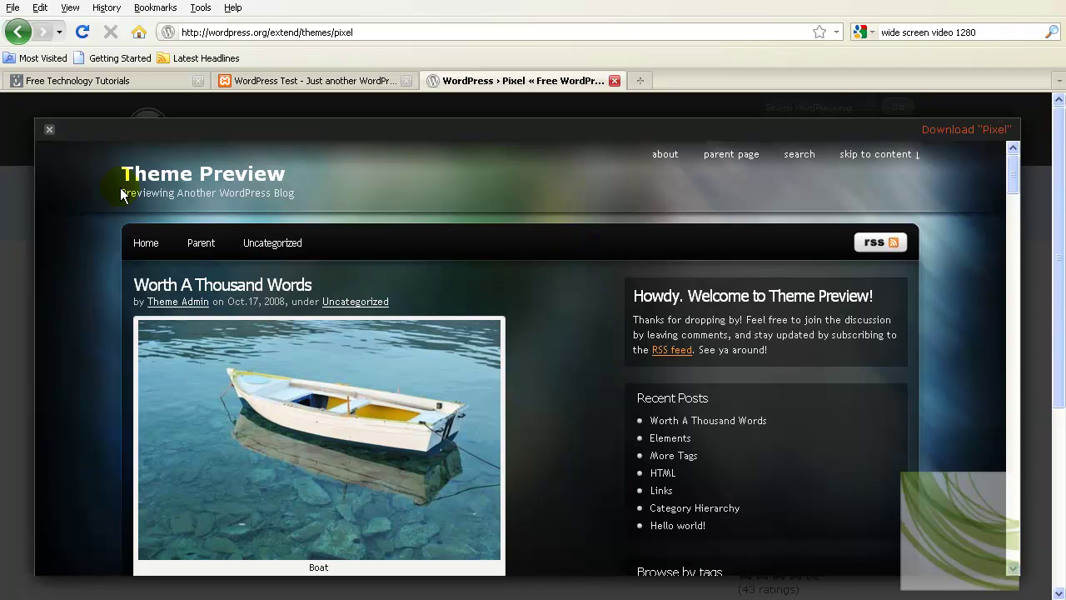
pyautogui.rightClick(515, 171)
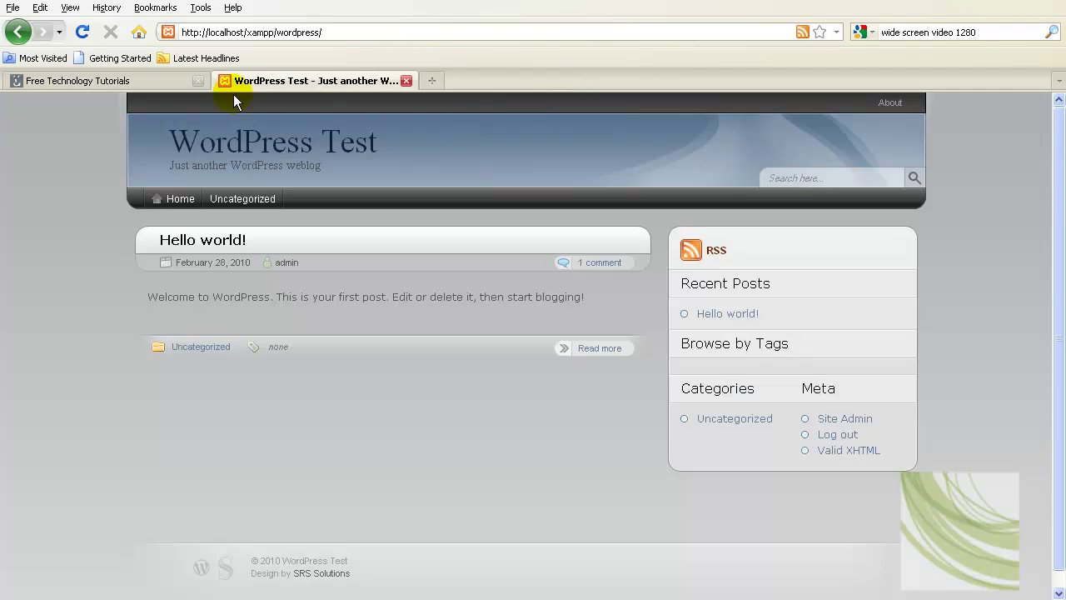
# Step: Try the Pixel Blue, Pixel Green and Pixel Red 1.9.7 styles, then close the Free Technology Tutorials tab
pyautogui.click(150, 81)
pyautogui.click(791, 173)
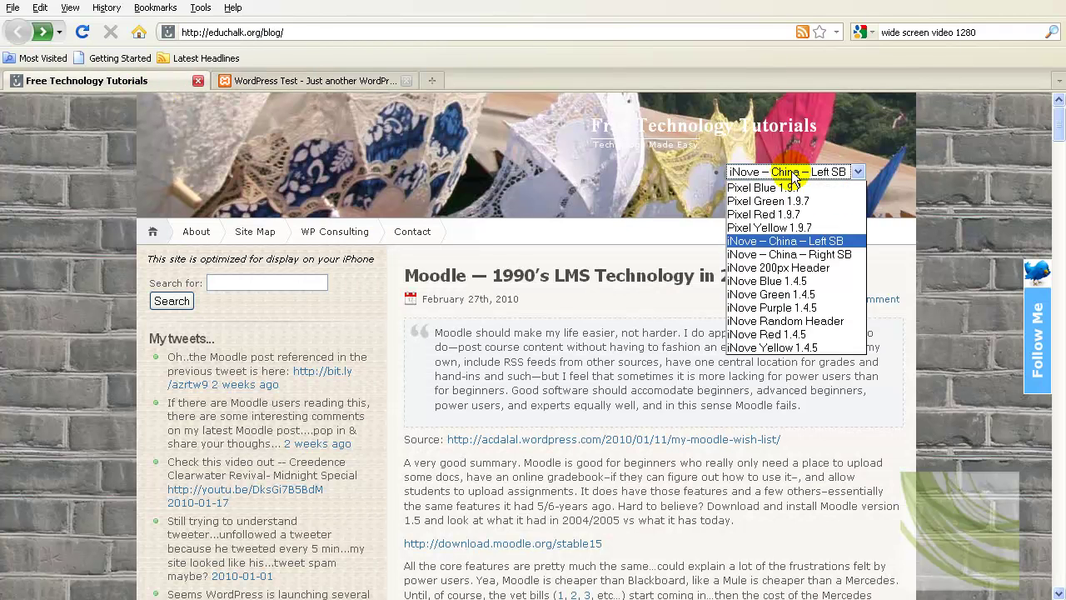
pyautogui.click(754, 191)
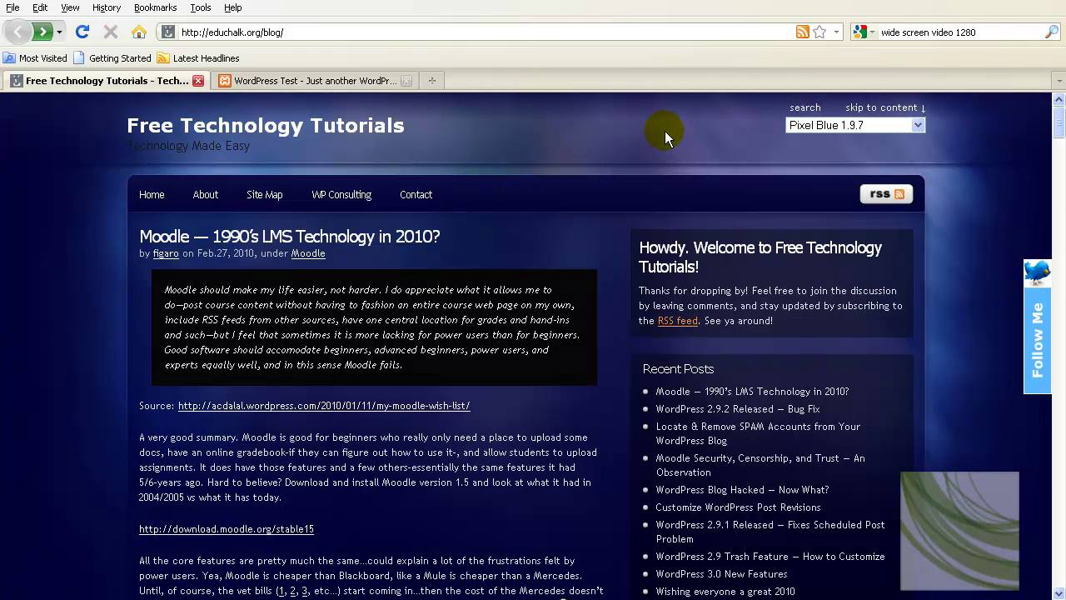
pyautogui.scroll(-7, 631, 275)
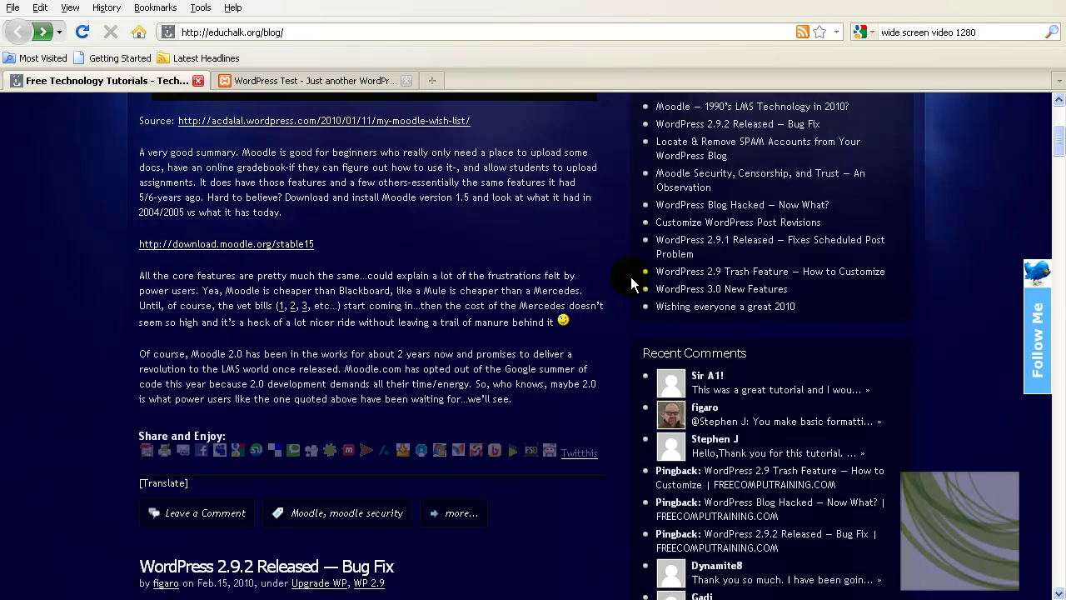
pyautogui.scroll(7, 631, 276)
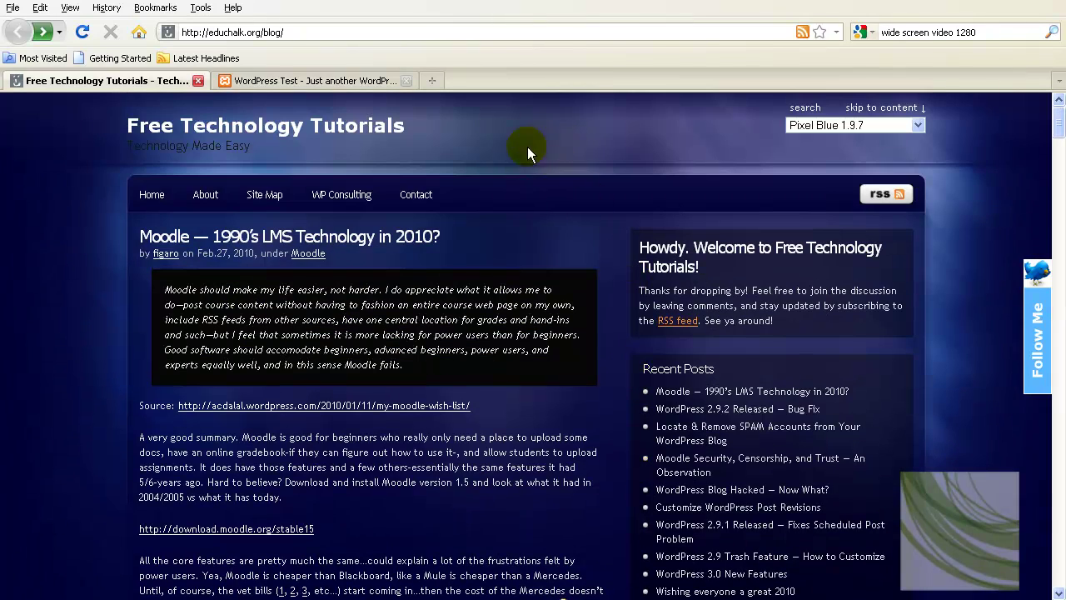
pyautogui.click(907, 126)
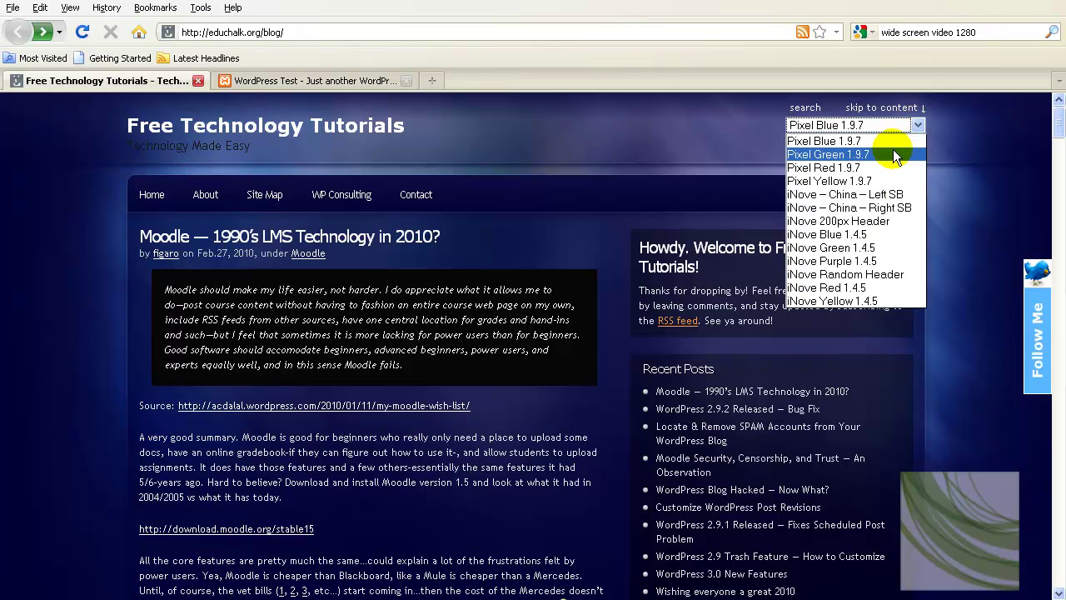
pyautogui.click(891, 150)
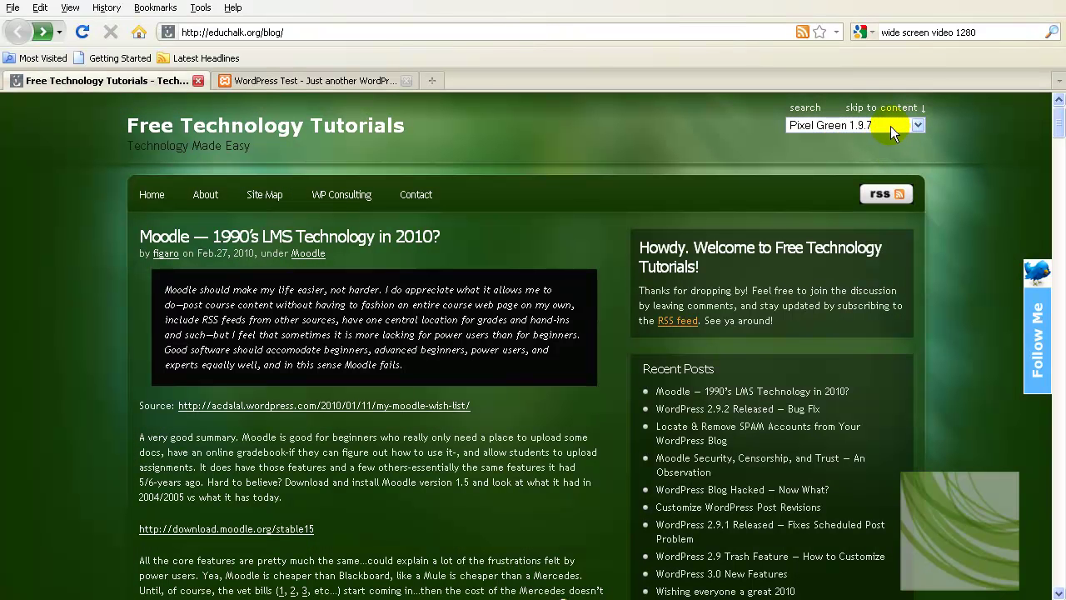
pyautogui.click(891, 126)
pyautogui.click(819, 175)
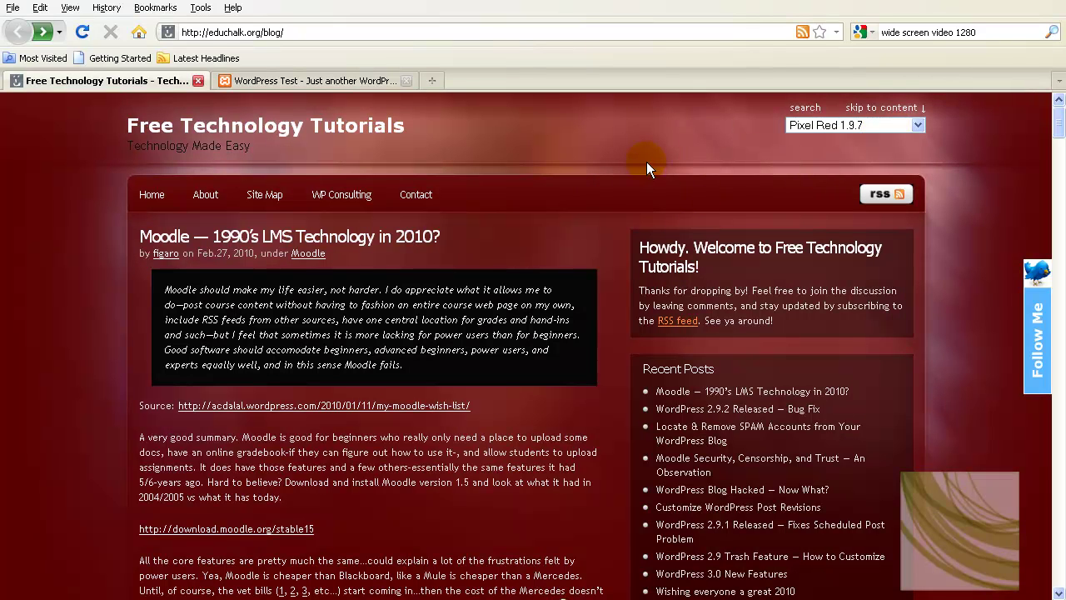
pyautogui.hotkey('ctrl', 'w')
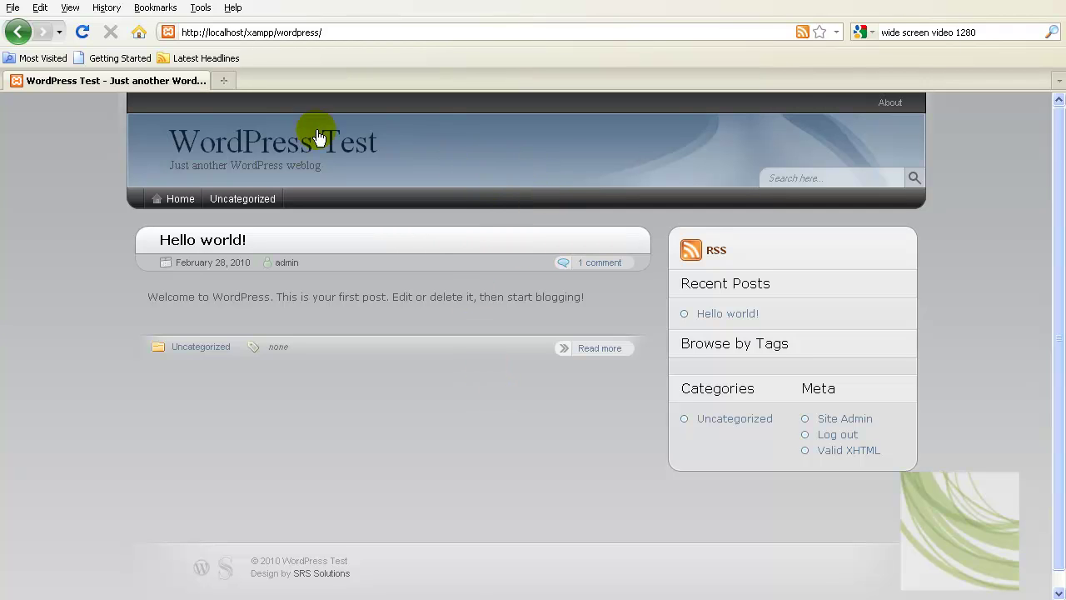
pyautogui.rightClick(444, 145)
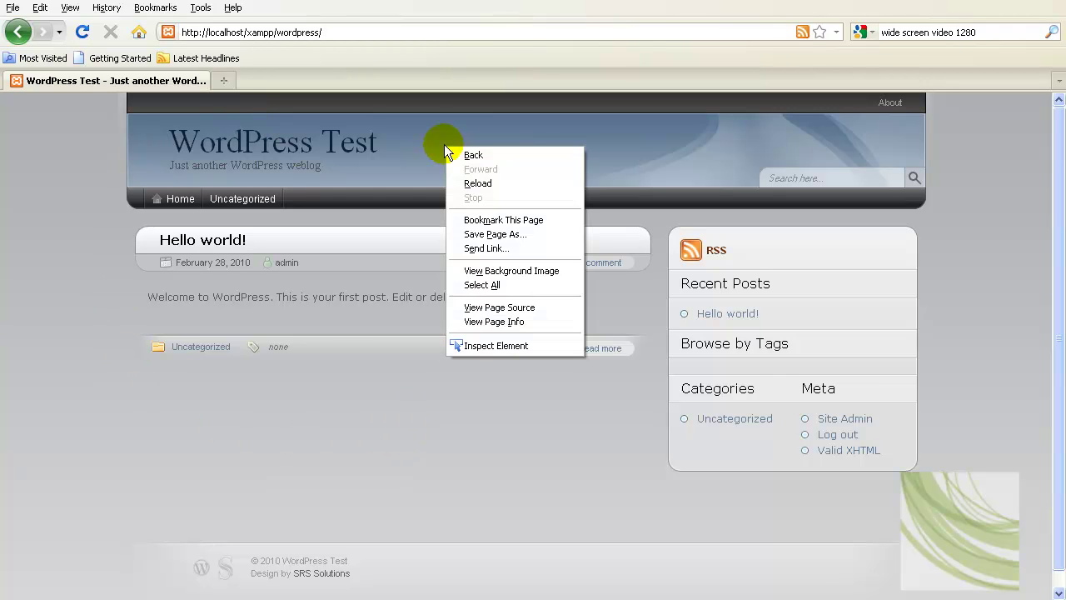
pyautogui.click(499, 273)
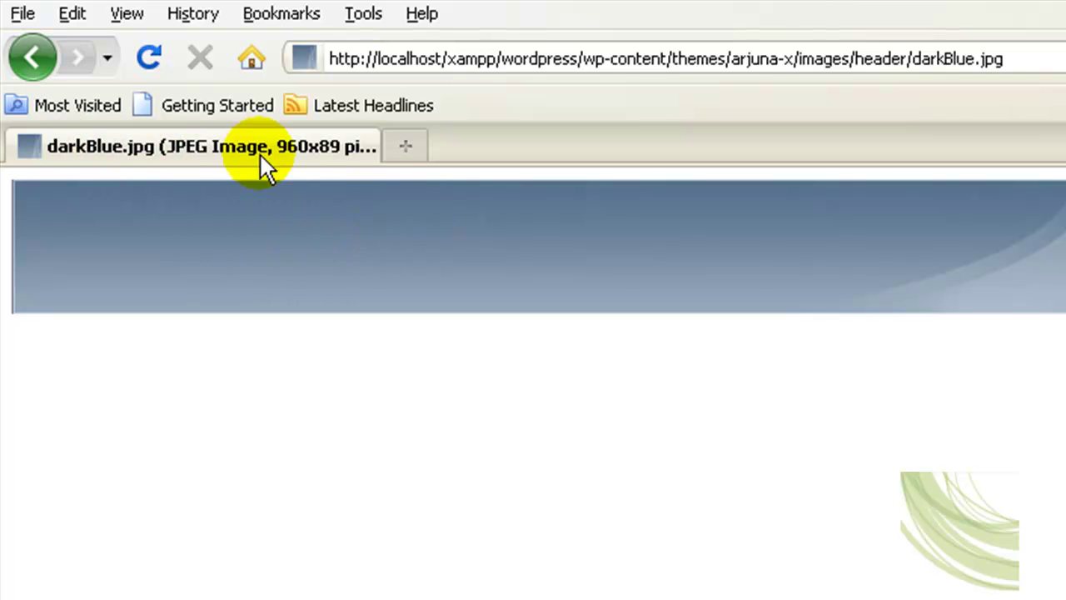
pyautogui.click(29, 56)
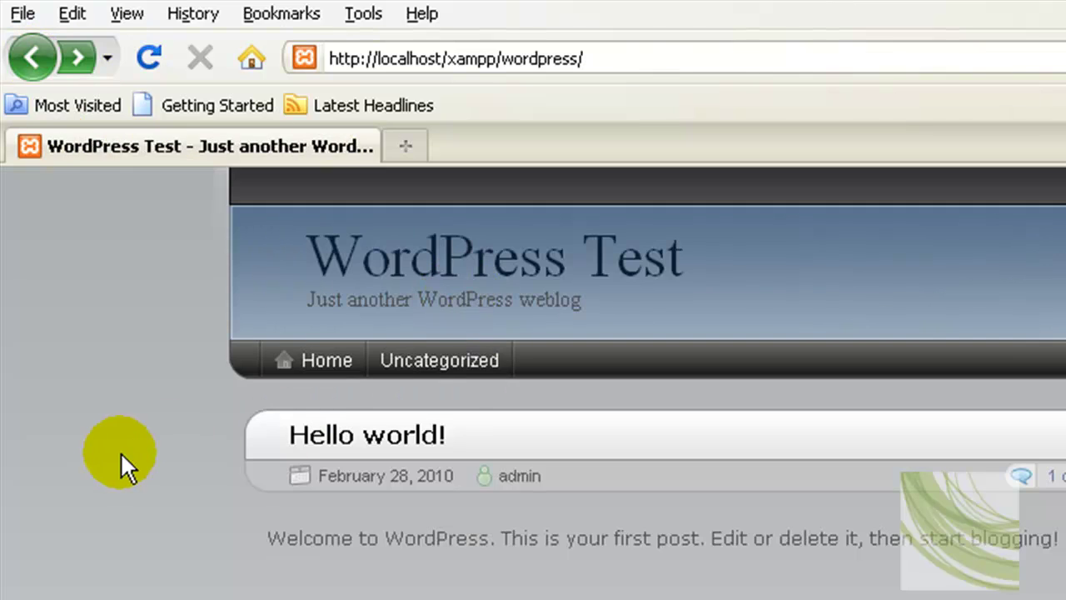
pyautogui.rightClick(120, 451)
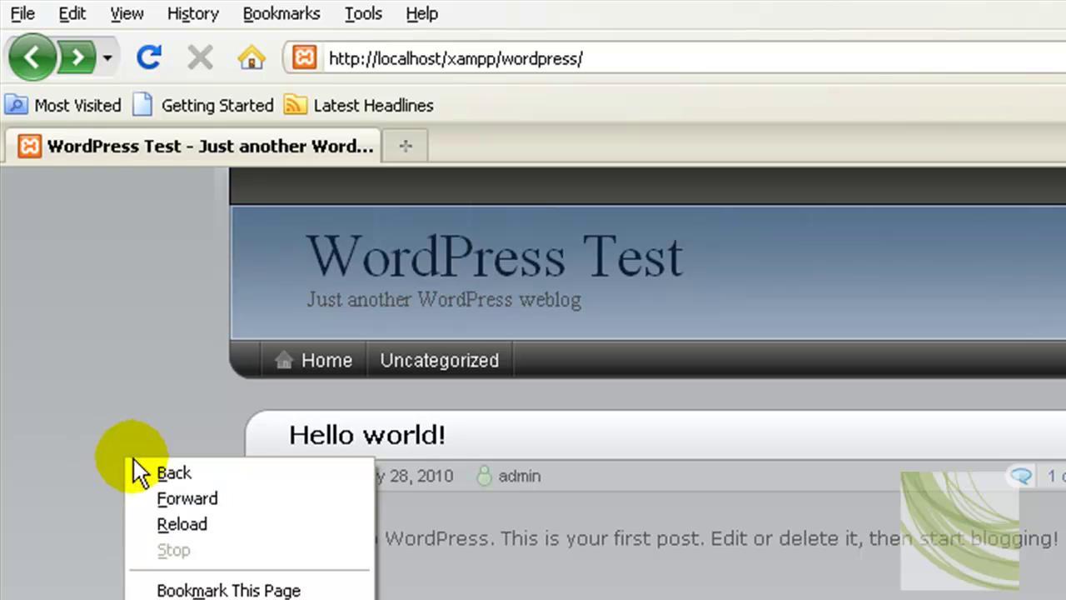
pyautogui.click(208, 596)
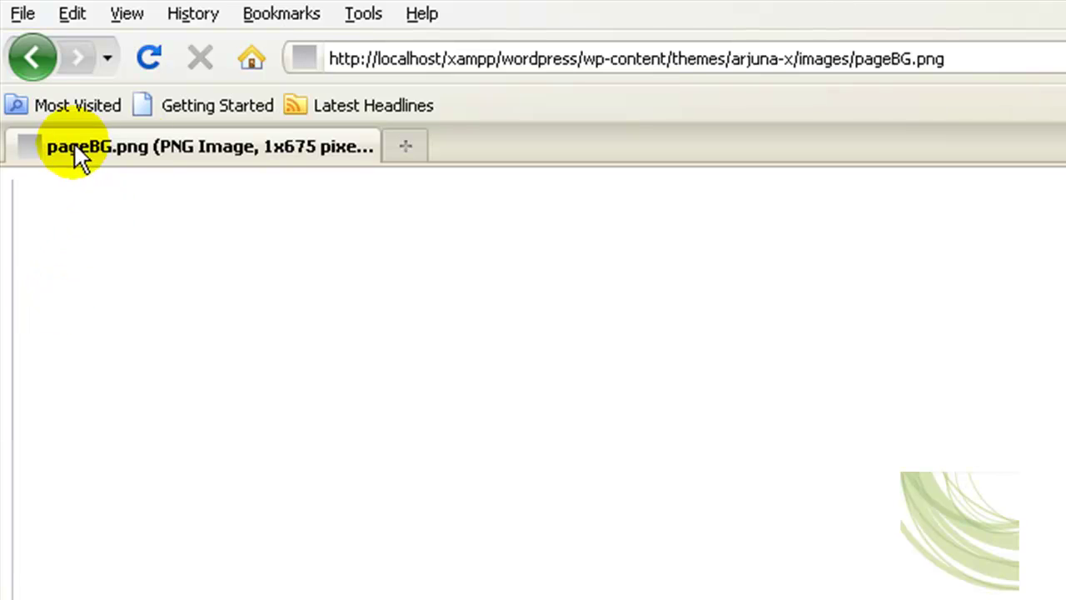
pyautogui.click(32, 57)
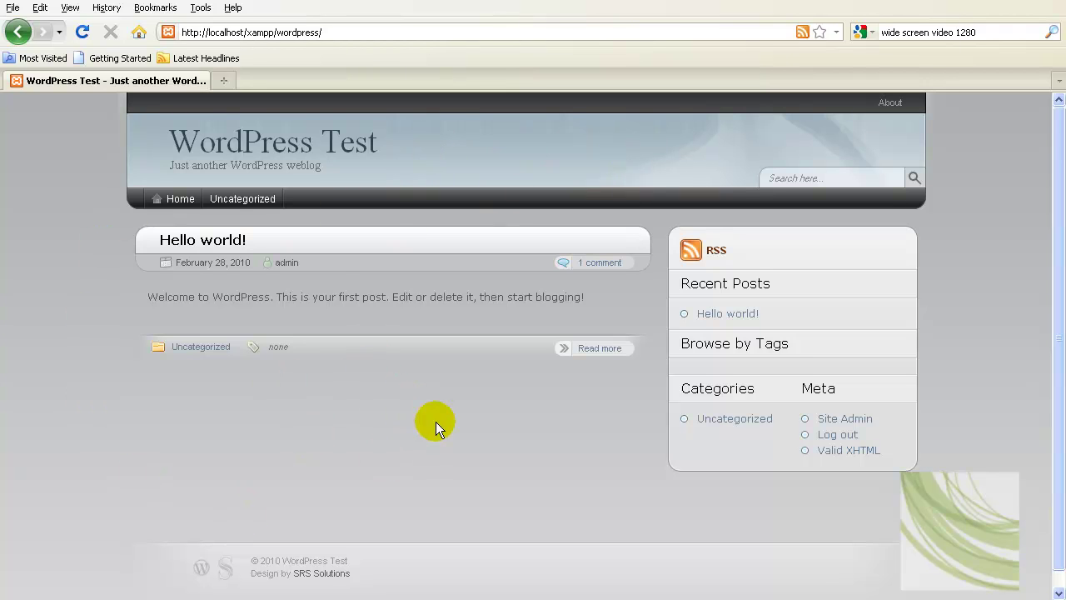
# Step: Activate the Arjuna X RED theme from Manage Themes and view the site
pyautogui.click(843, 420)
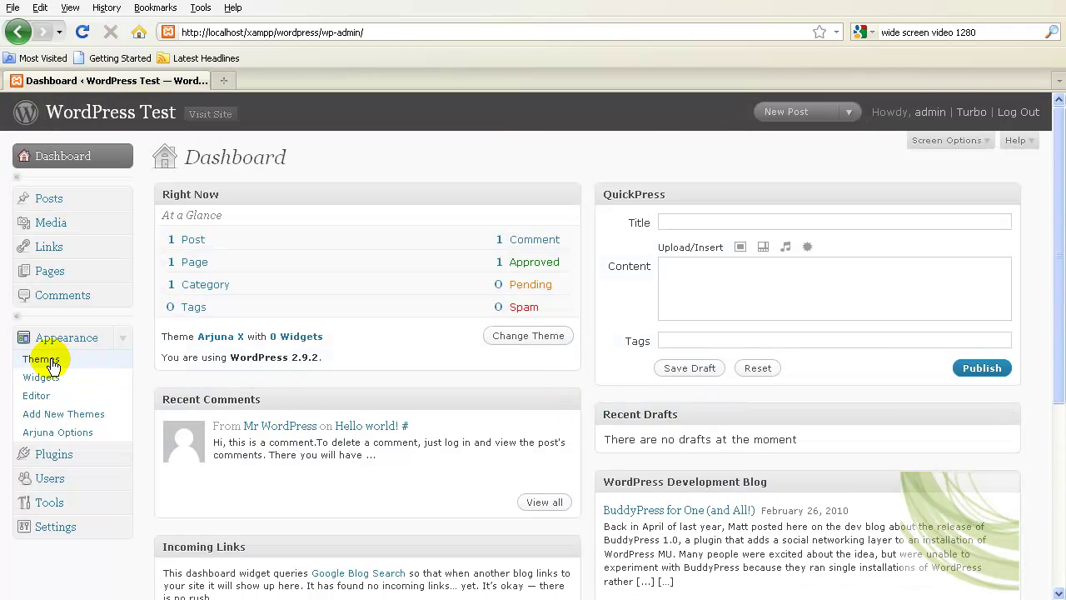
pyautogui.click(46, 359)
pyautogui.scroll(-5, 266, 400)
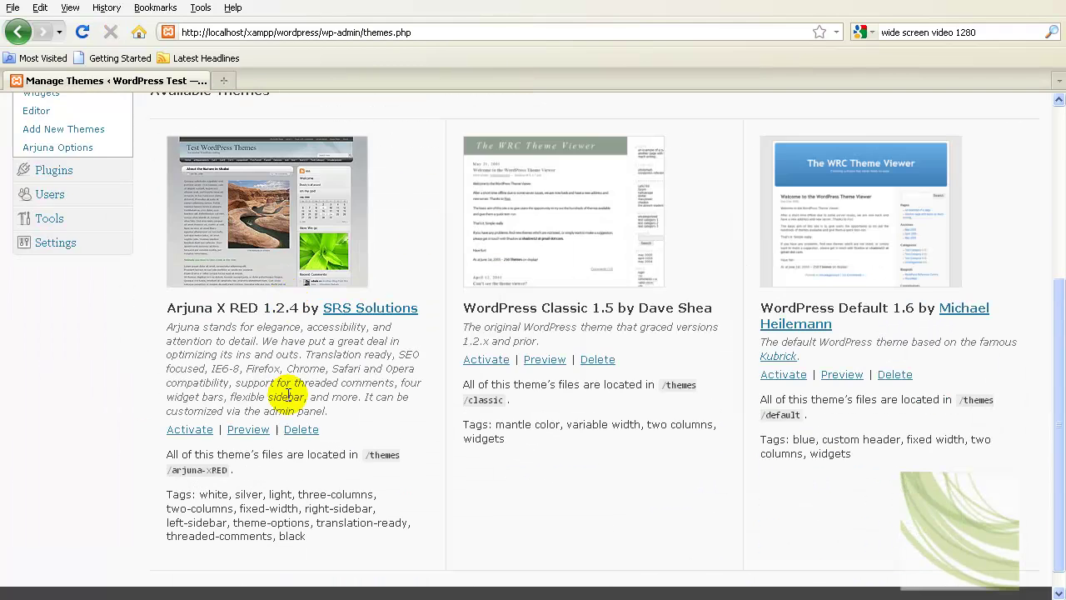
pyautogui.click(190, 429)
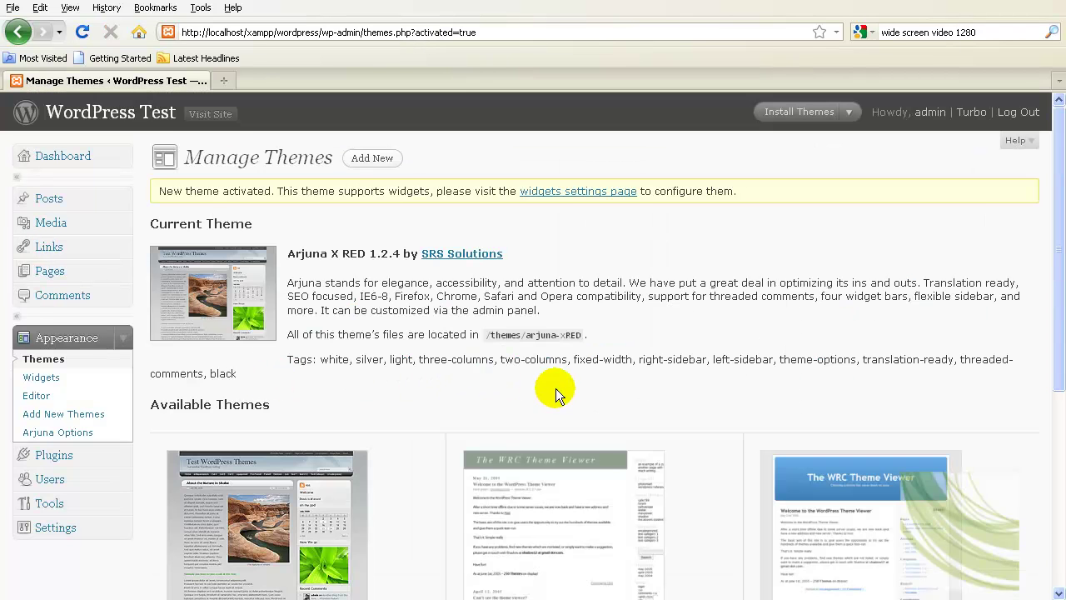
pyautogui.click(124, 111)
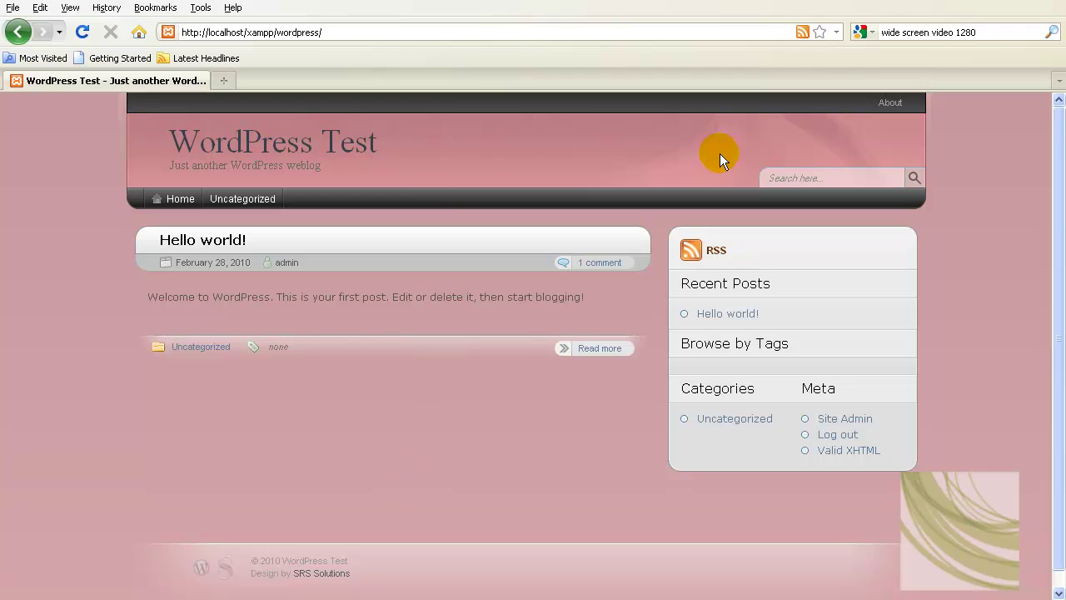
# Step: View the theme's footer.png and postFooter.png images on their own, returning to the front page
pyautogui.scroll(-1, 258, 430)
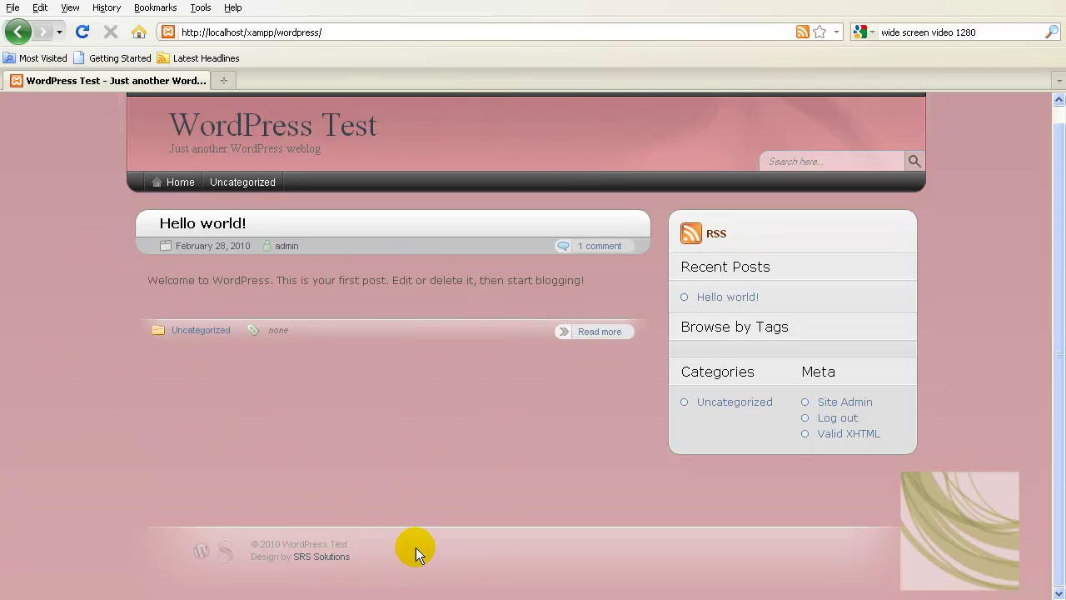
pyautogui.rightClick(490, 541)
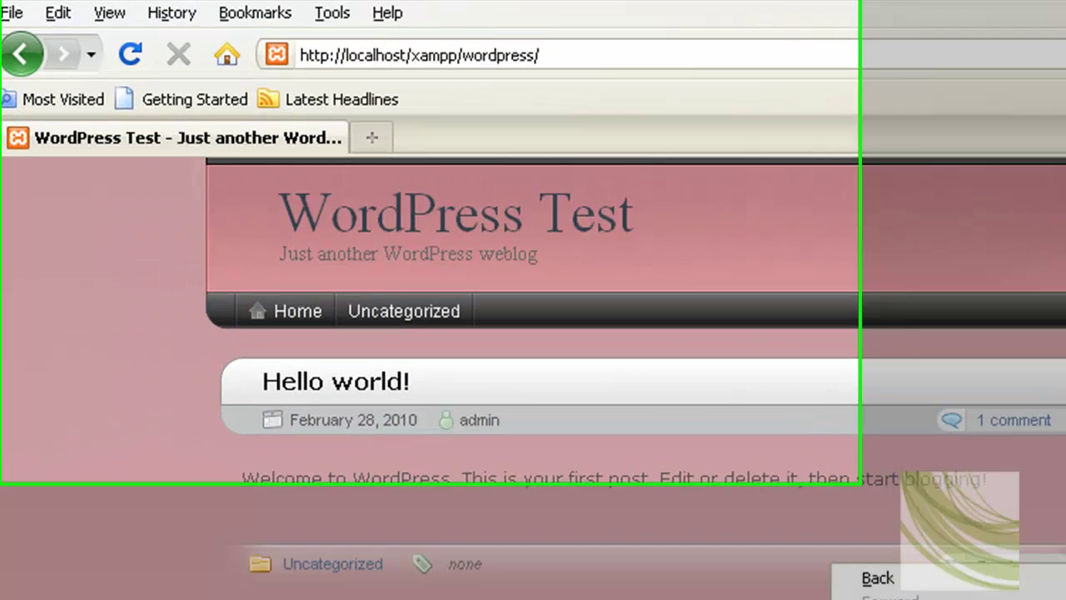
pyautogui.click(569, 464)
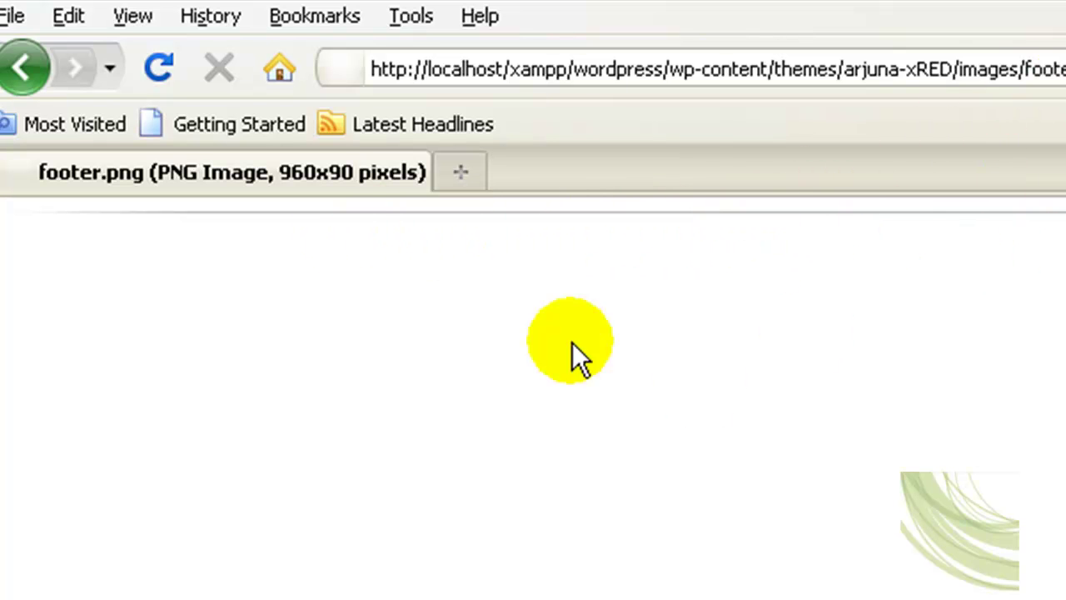
pyautogui.click(35, 67)
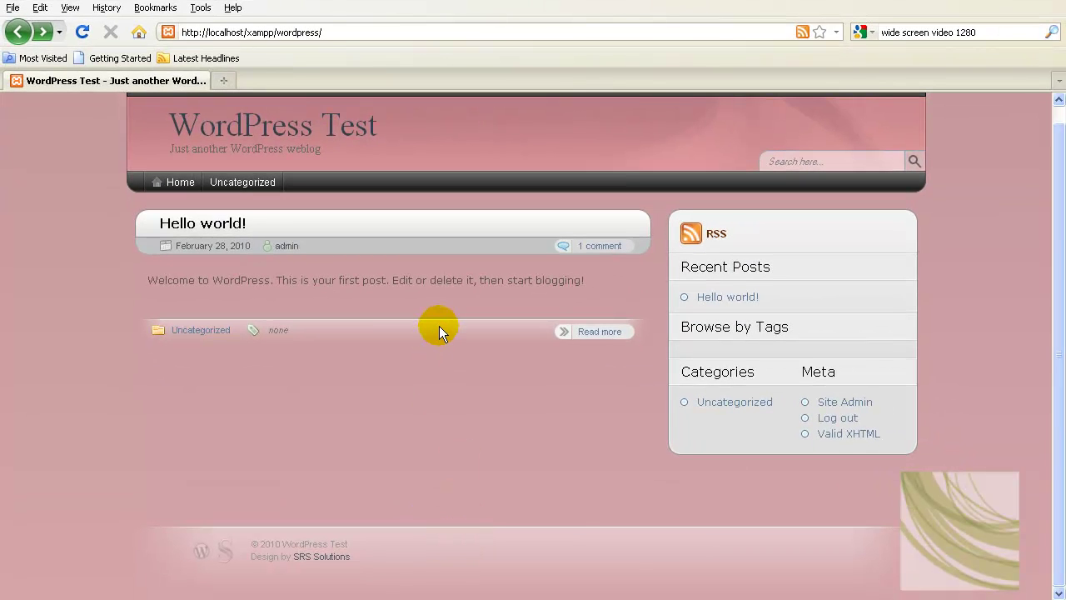
pyautogui.rightClick(439, 330)
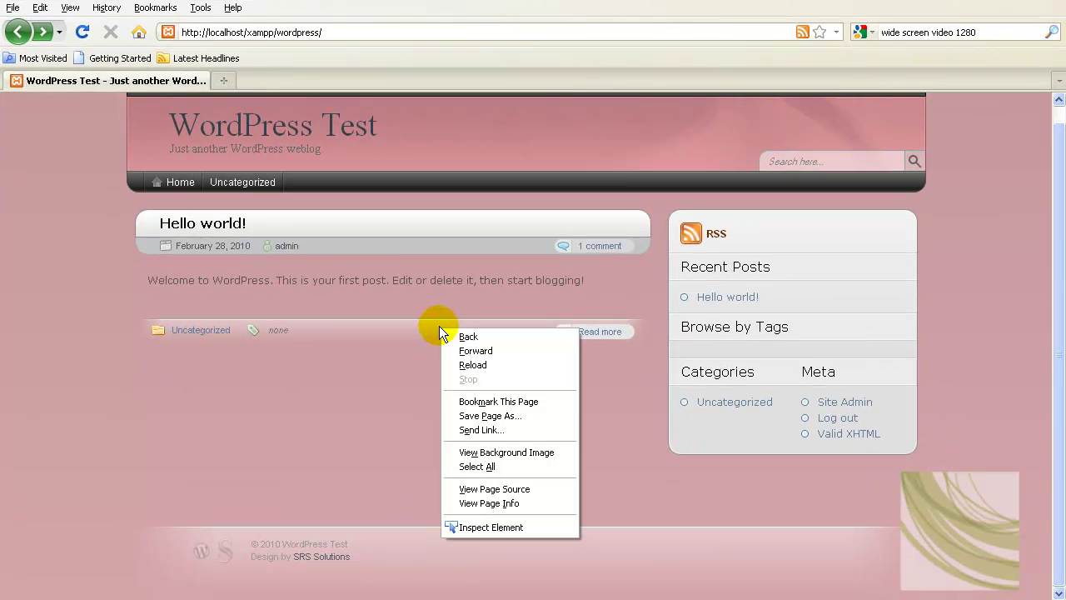
pyautogui.click(487, 449)
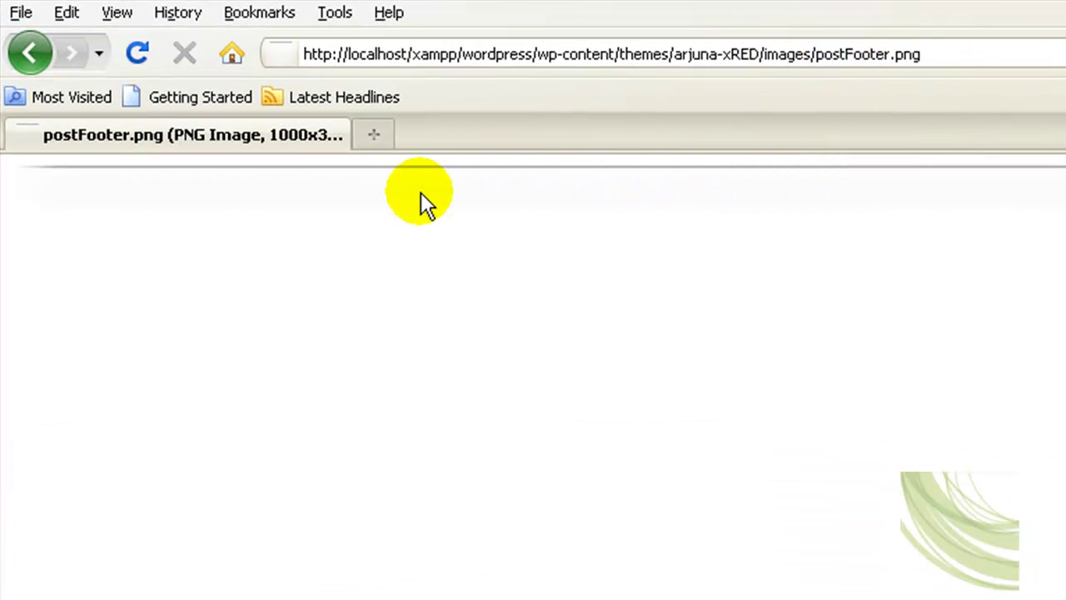
pyautogui.click(31, 53)
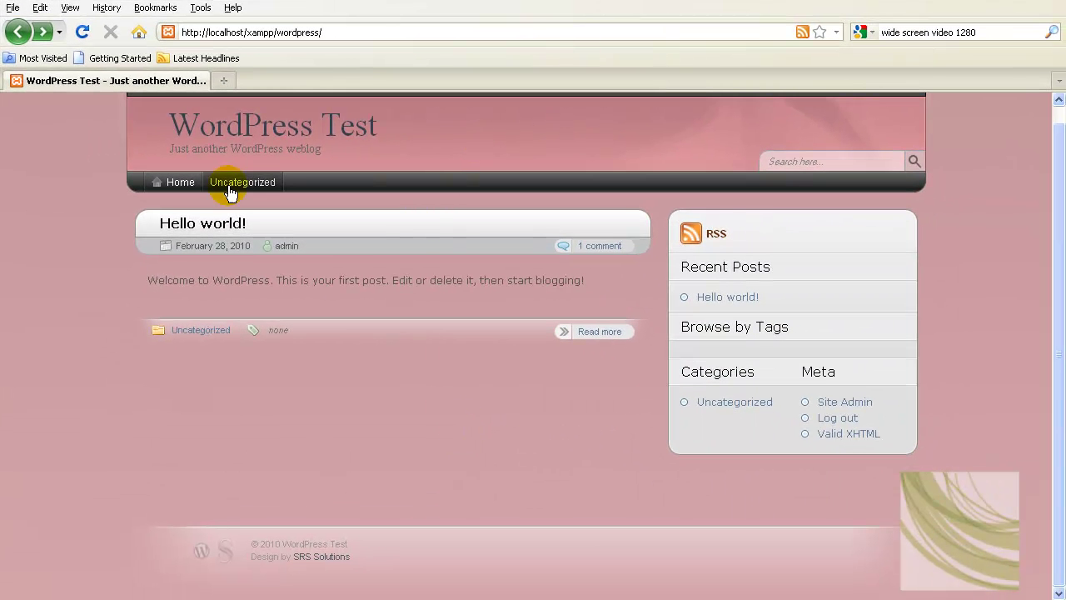
pyautogui.scroll(1, 201, 468)
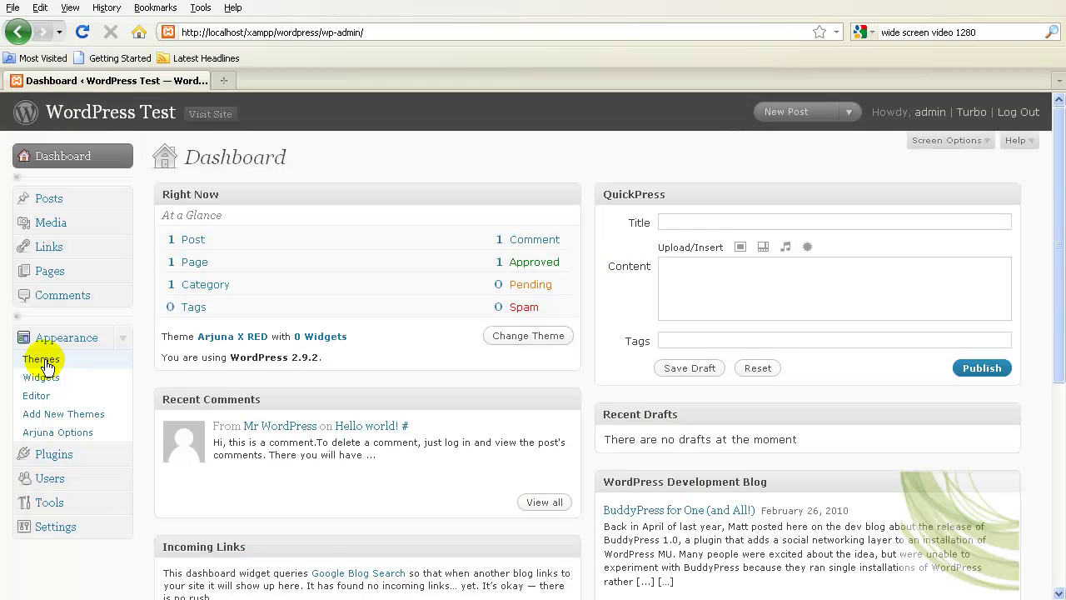
# Step: Return to Manage Themes and open the XAMPP folder in Explorer from the XAMPP Control Panel
pyautogui.click(43, 360)
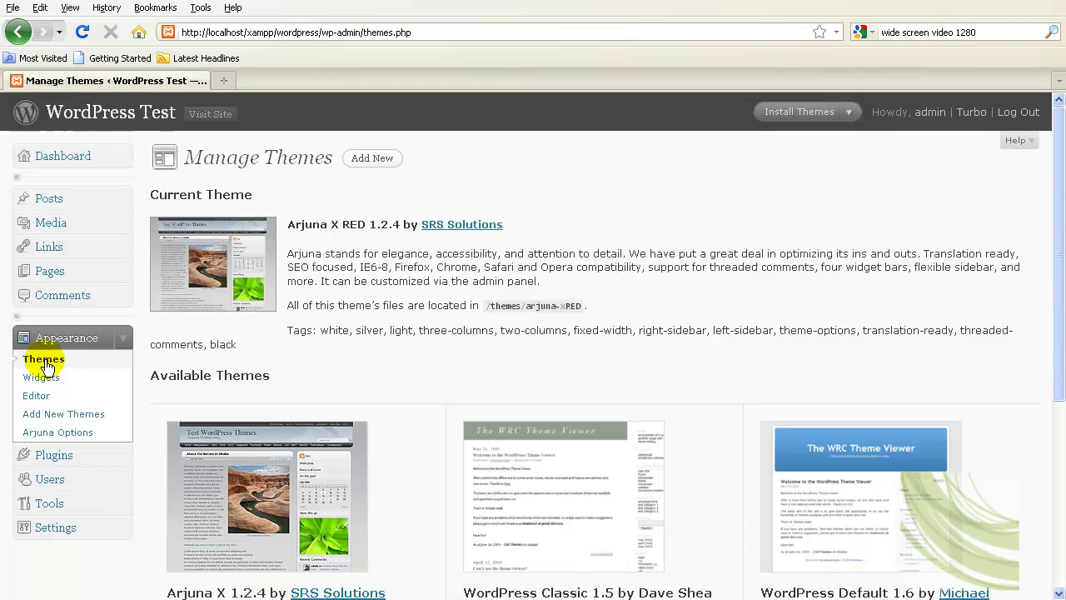
pyautogui.scroll(-2, 440, 425)
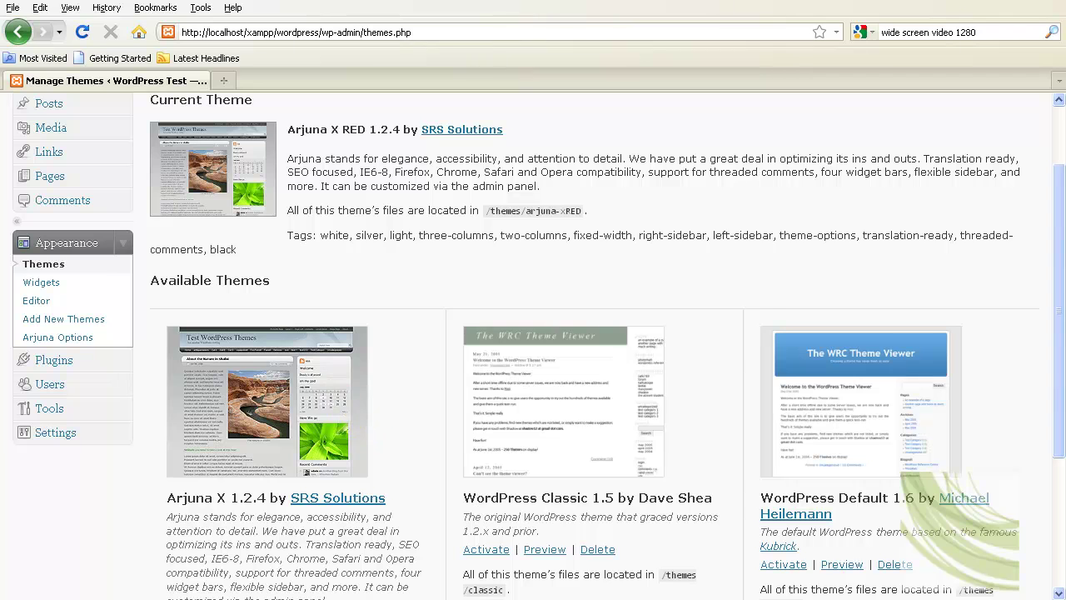
pyautogui.hotkey('alt', 'Tab')
pyautogui.click(724, 325)
# Step: Browse through htdocs, xampp, wordpress and wp-content to the themes folder
pyautogui.click(151, 348)
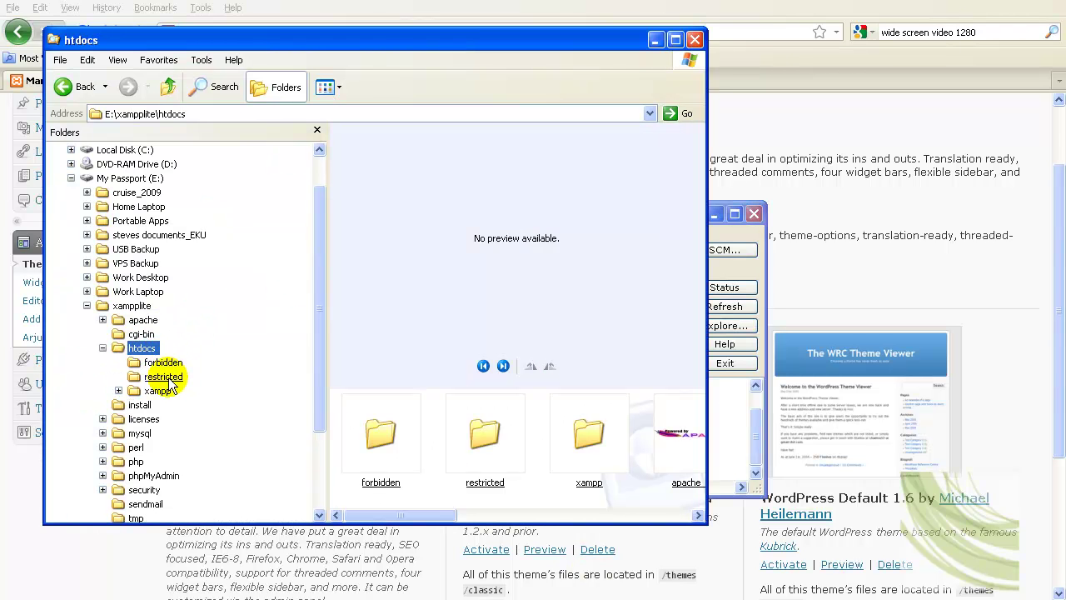
pyautogui.click(157, 391)
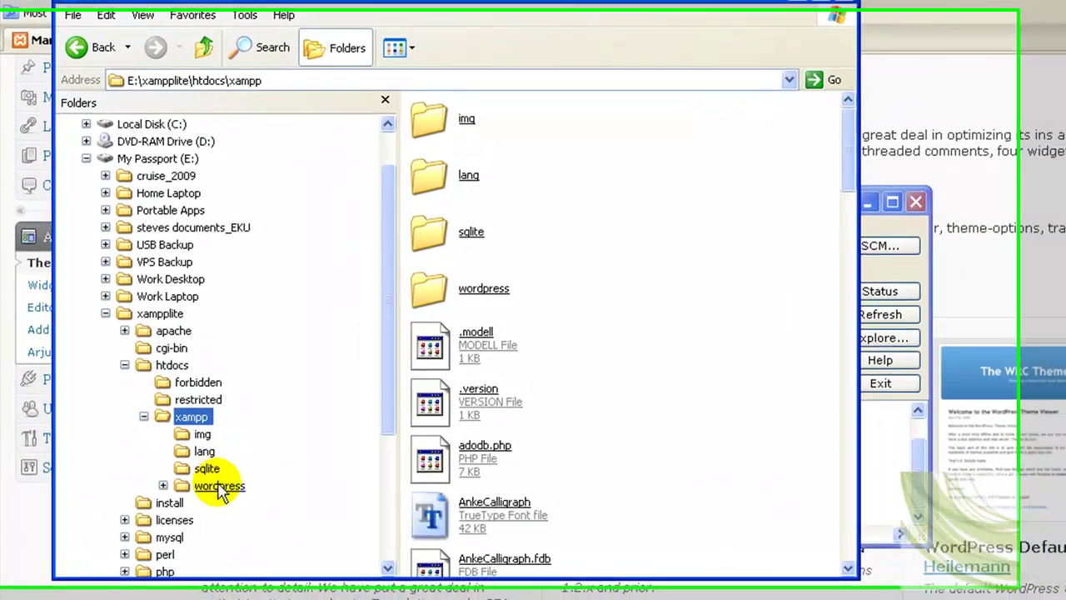
pyautogui.click(182, 448)
pyautogui.click(200, 476)
pyautogui.scroll(-2, 333, 500)
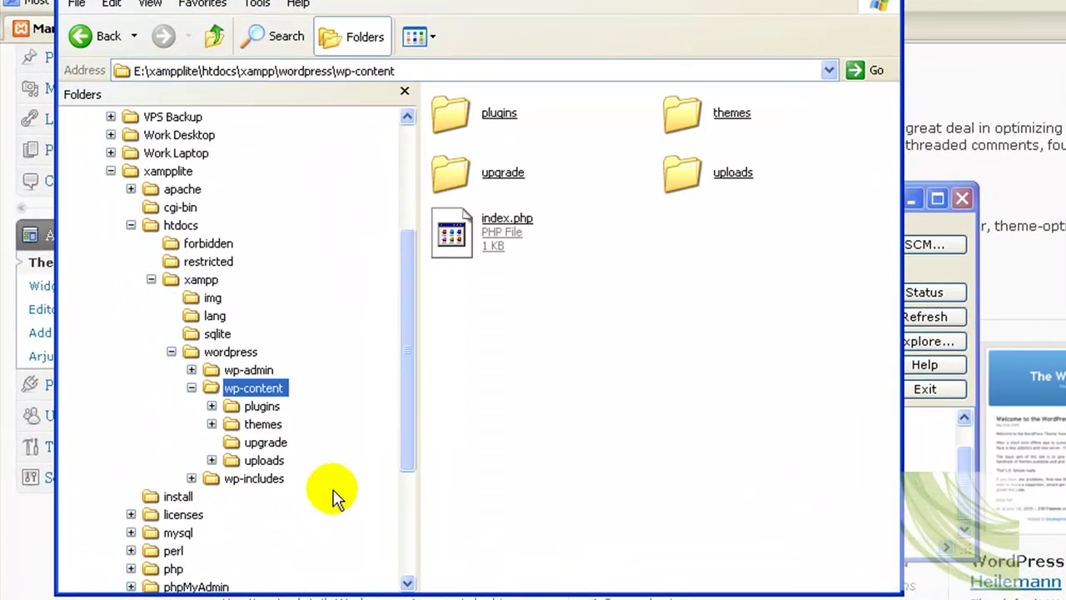
pyautogui.click(260, 425)
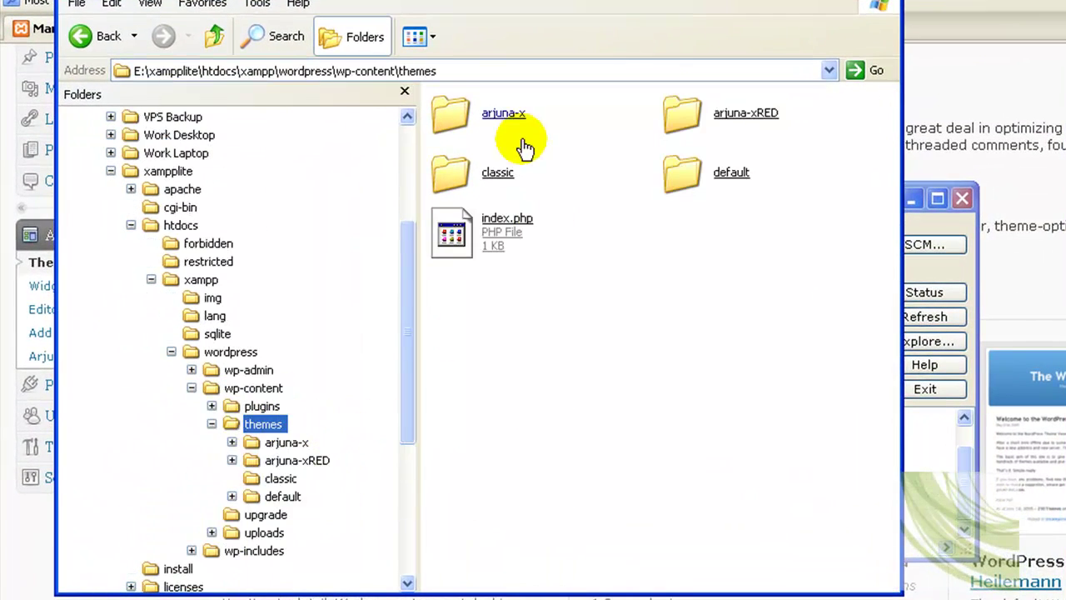
# Step: Rename the arjuna-x theme folder to arjuna-xGreen
pyautogui.click(487, 117)
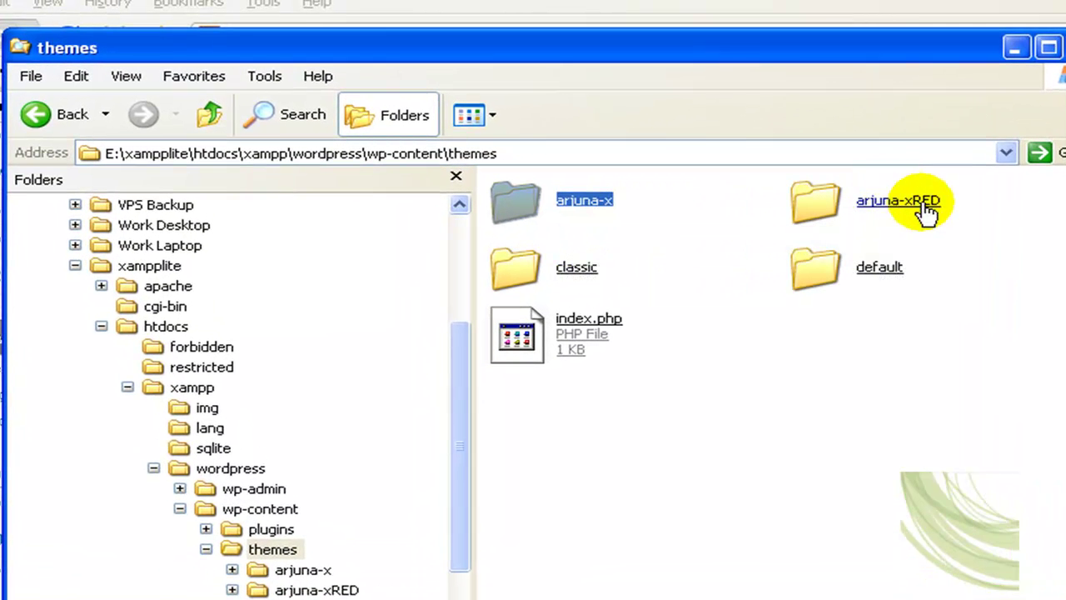
pyautogui.click(890, 189)
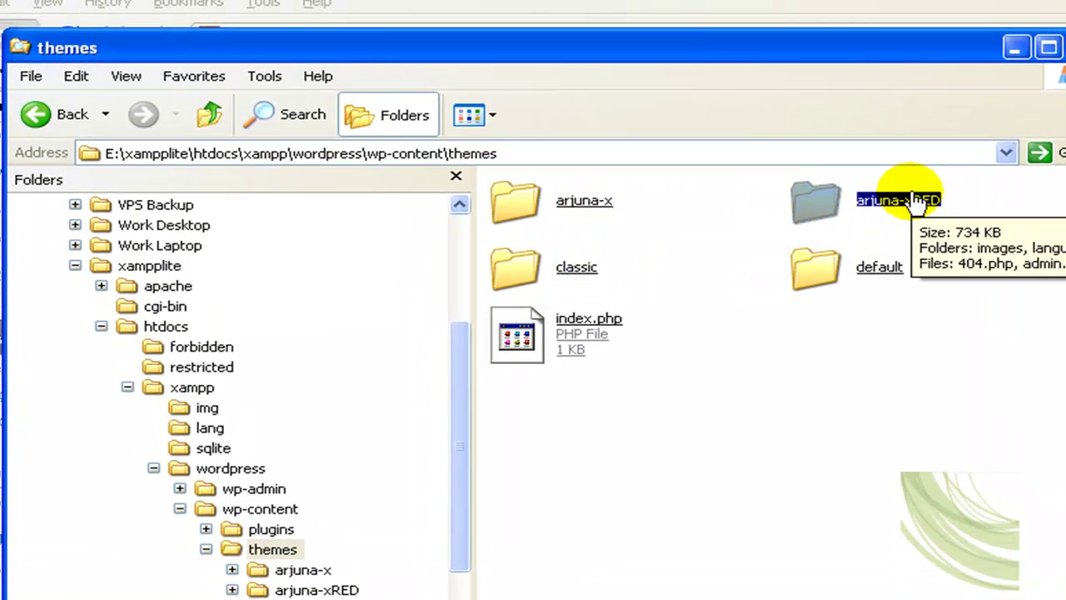
pyautogui.click(534, 200)
pyautogui.rightClick(533, 201)
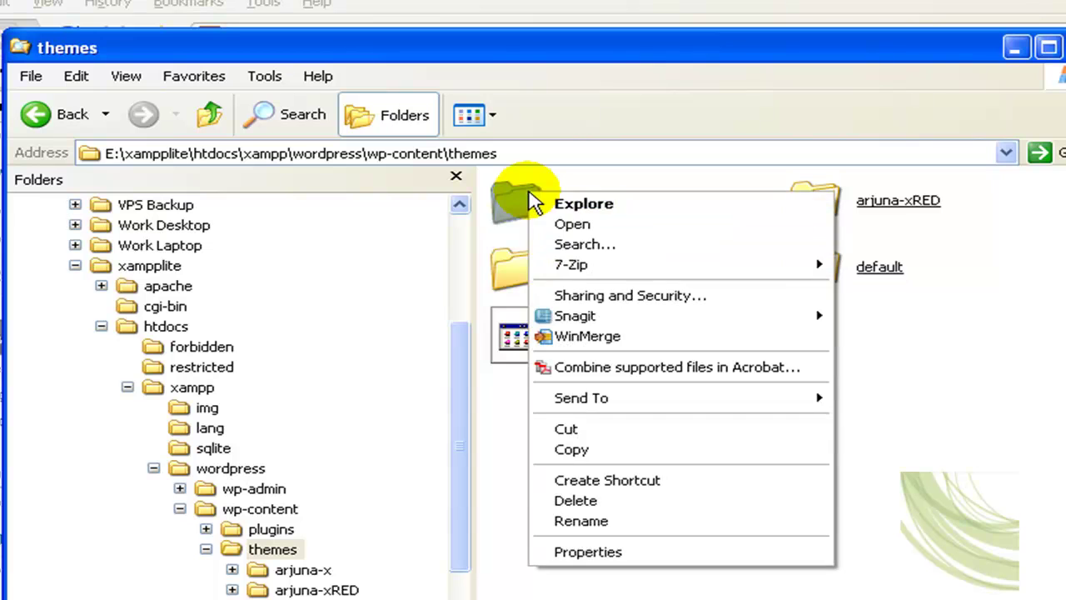
pyautogui.click(612, 521)
pyautogui.click(631, 202)
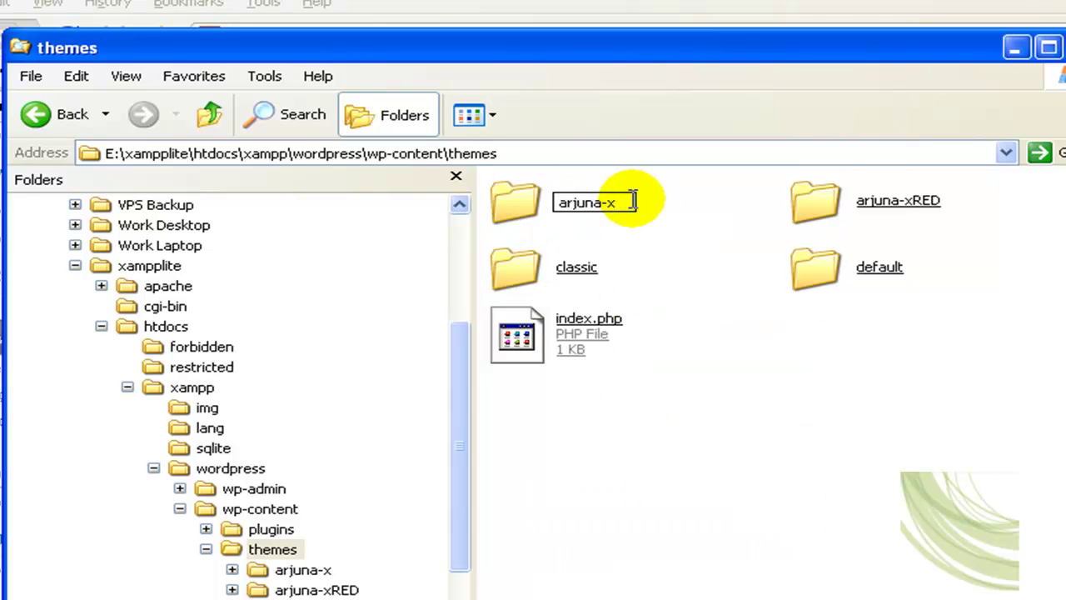
pyautogui.write('Green')
pyautogui.press('Return')
pyautogui.click(763, 446)
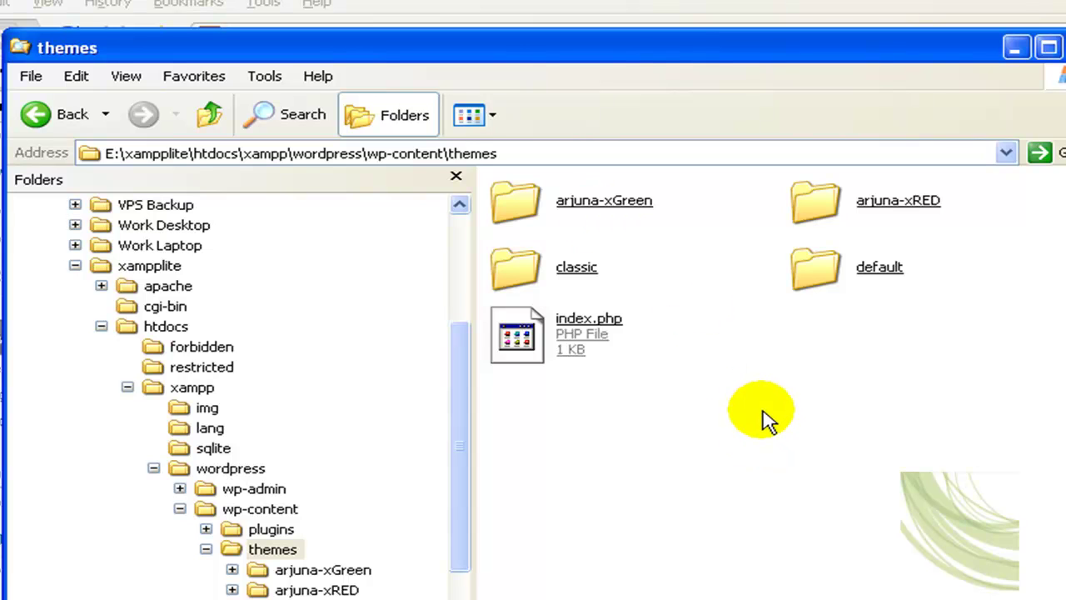
# Step: Open the arjuna-xGreen folder and bring up the actions for its style.css file
pyautogui.click(525, 211)
pyautogui.scroll(-10, 821, 511)
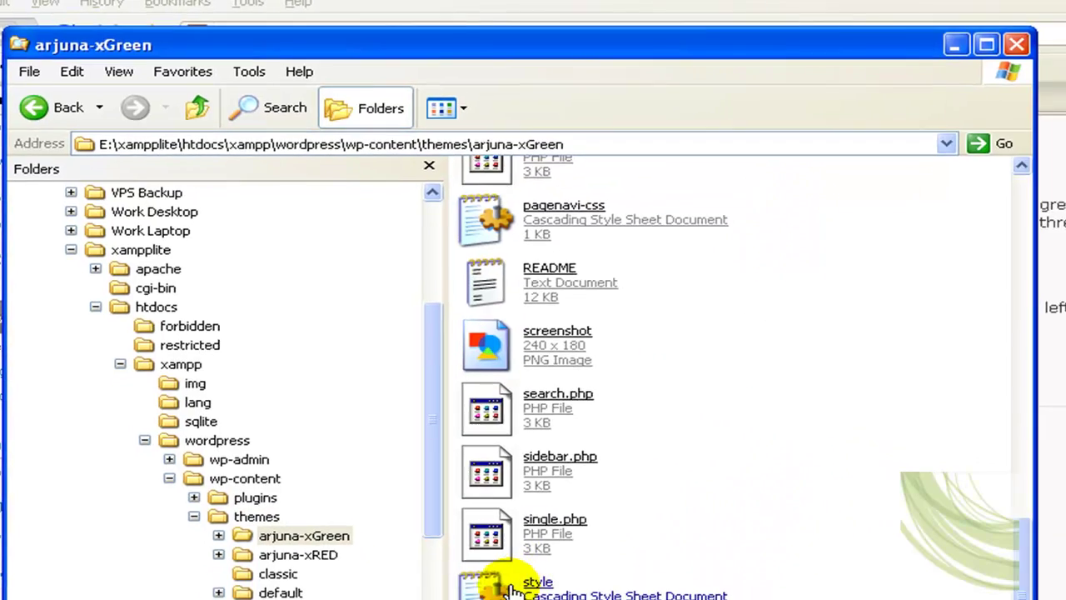
pyautogui.rightClick(512, 589)
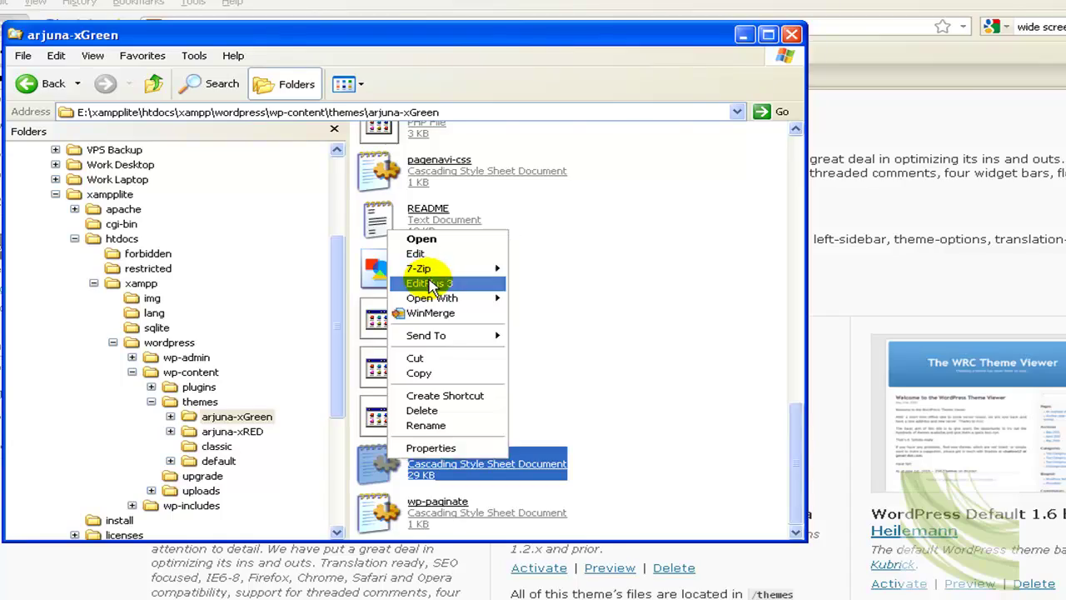
# Step: Open style.css, make the Theme Name read 'Arjuna X Green', and close the file
pyautogui.click(429, 285)
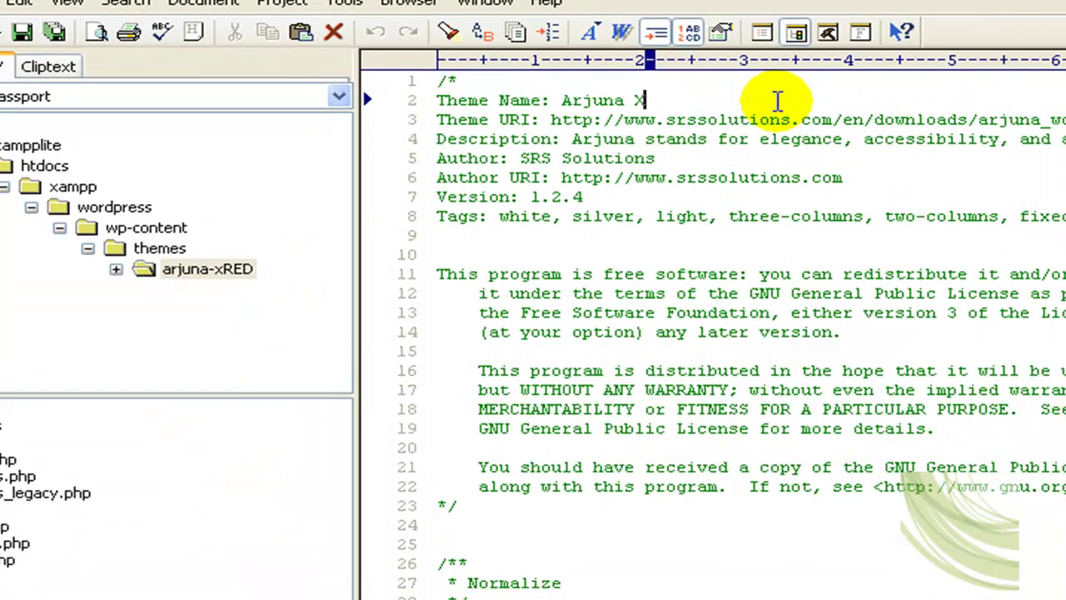
pyautogui.write('Green')
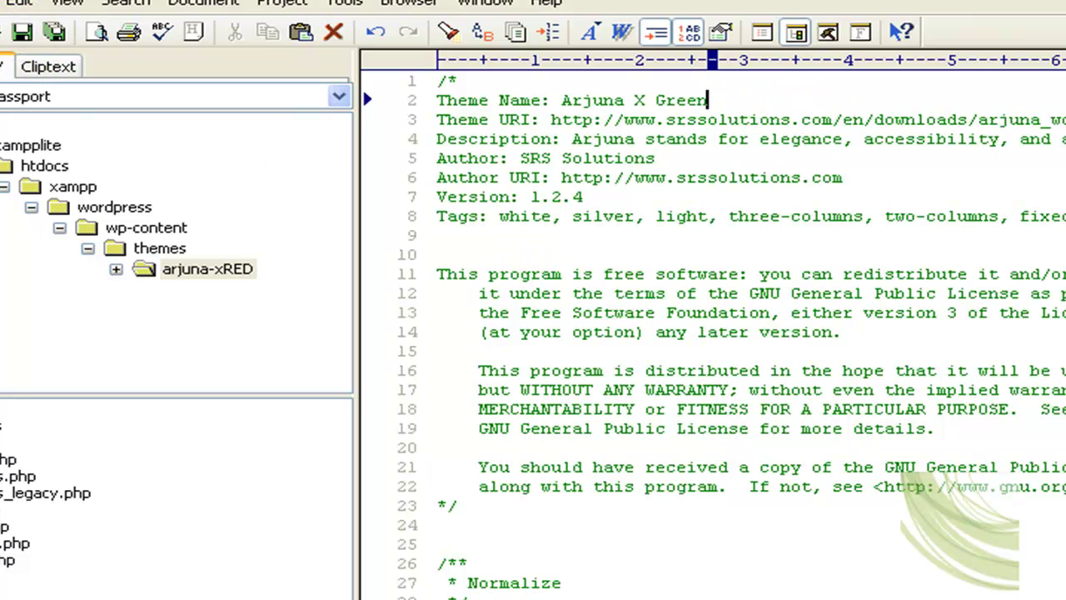
pyautogui.hotkey('ctrl', 'F4')
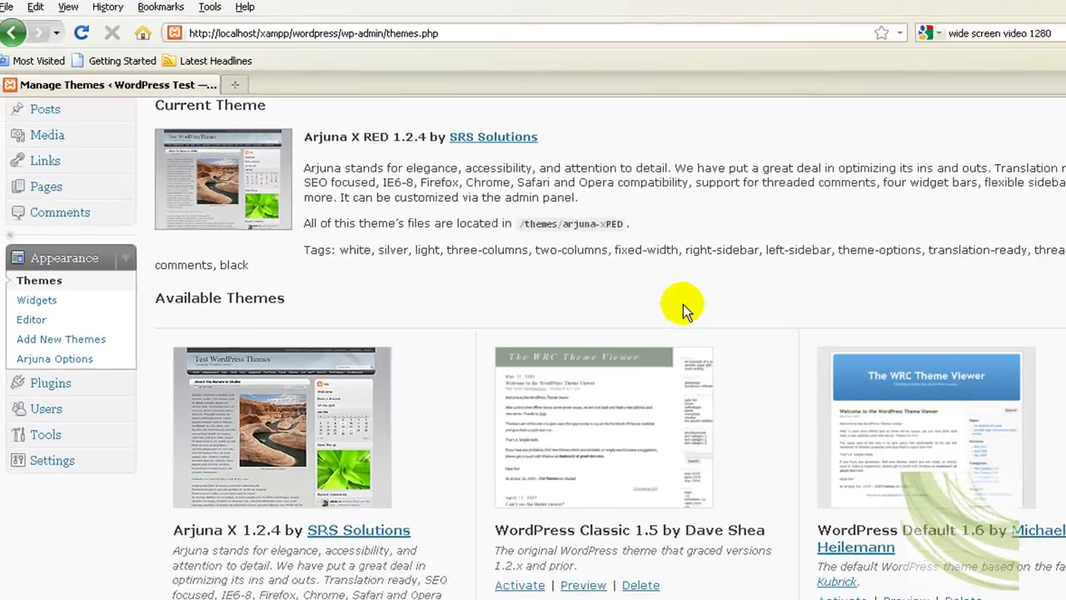
# Step: Reload Manage Themes and activate the newly listed Arjuna X Green 1.2.4 theme
pyautogui.scroll(-3, 409, 319)
pyautogui.scroll(3, 332, 239)
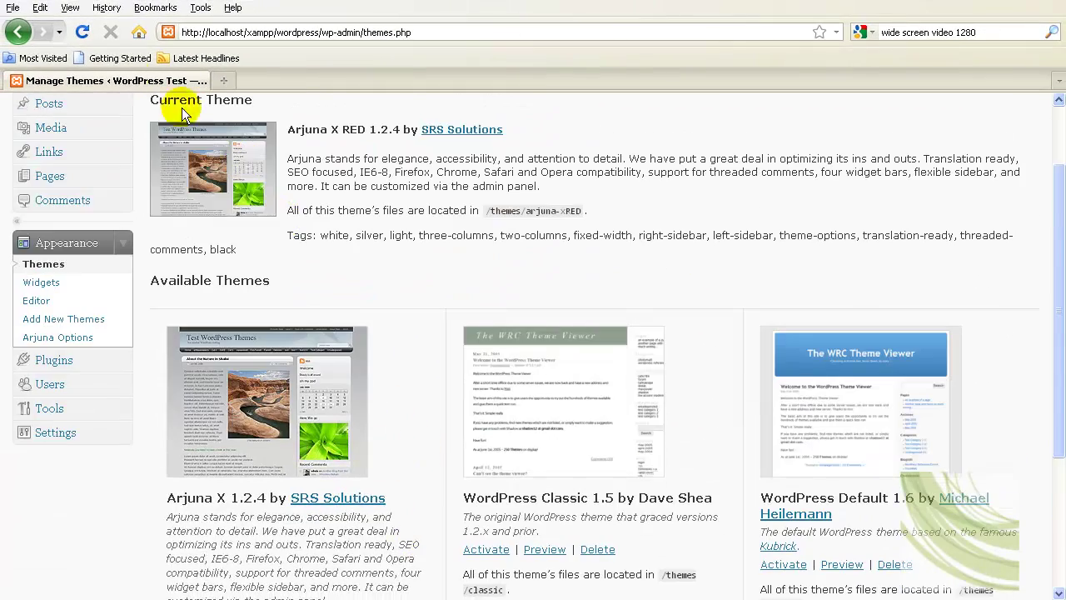
pyautogui.click(81, 32)
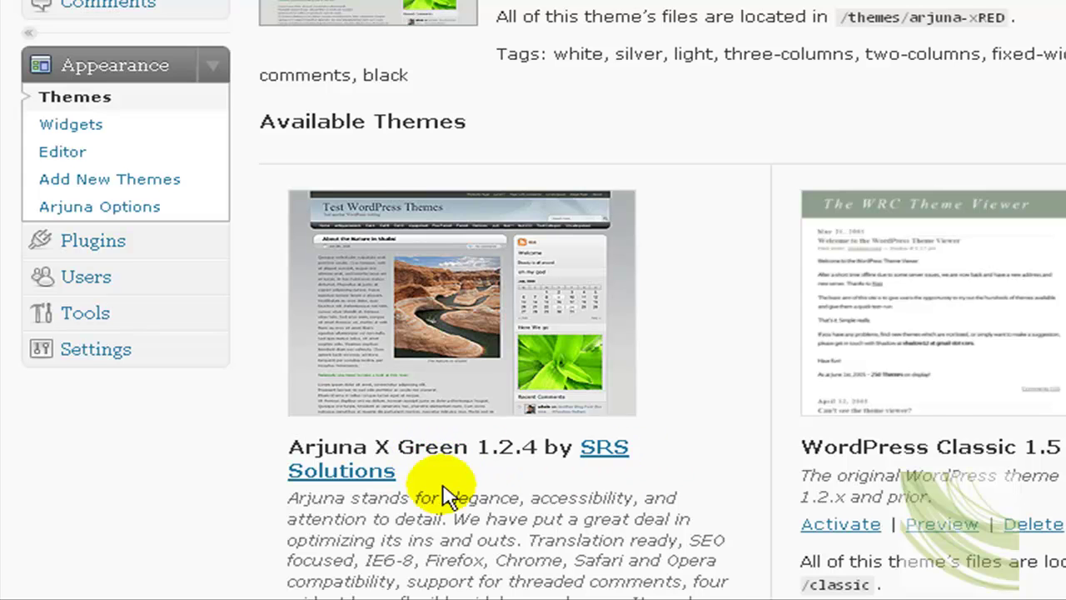
pyautogui.scroll(-3, 450, 495)
pyautogui.click(345, 512)
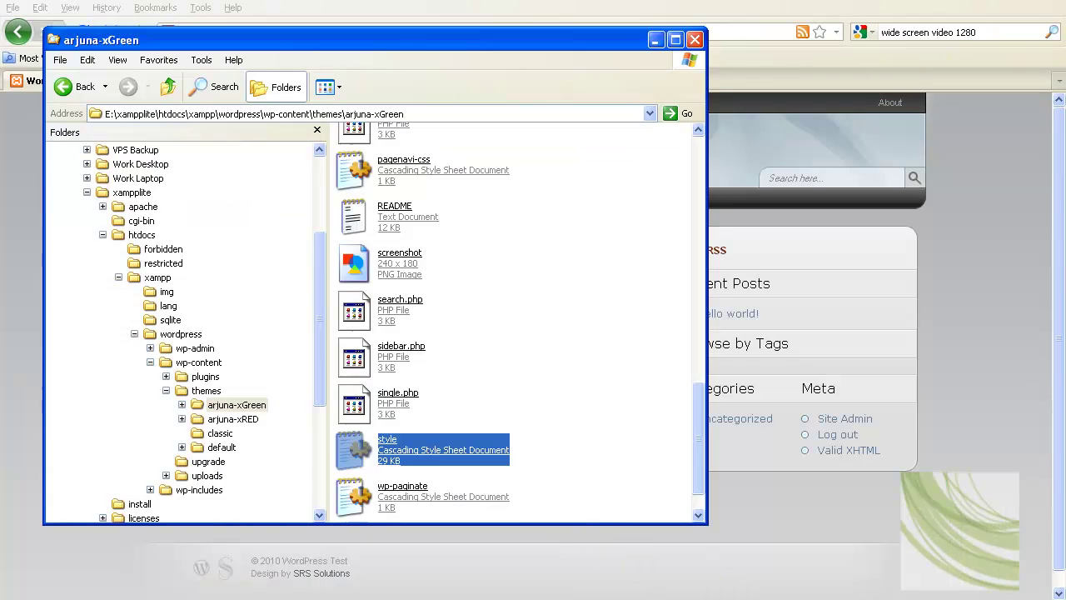
# Step: Bring the arjuna-xGreen Explorer window forward and close it
pyautogui.hotkey('alt', 'Tab')
pyautogui.hotkey('alt', 'F4')
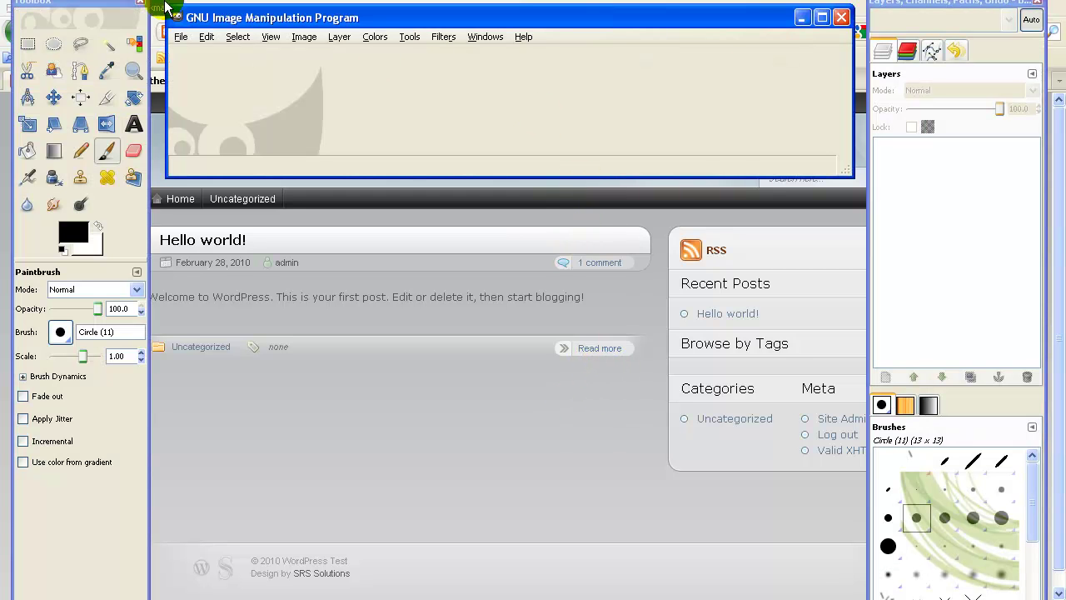
# Step: Move GIMP's Toolbox, main image window and Layers dock into new screen positions
pyautogui.moveTo(104, 2); pyautogui.dragTo(100, 15)
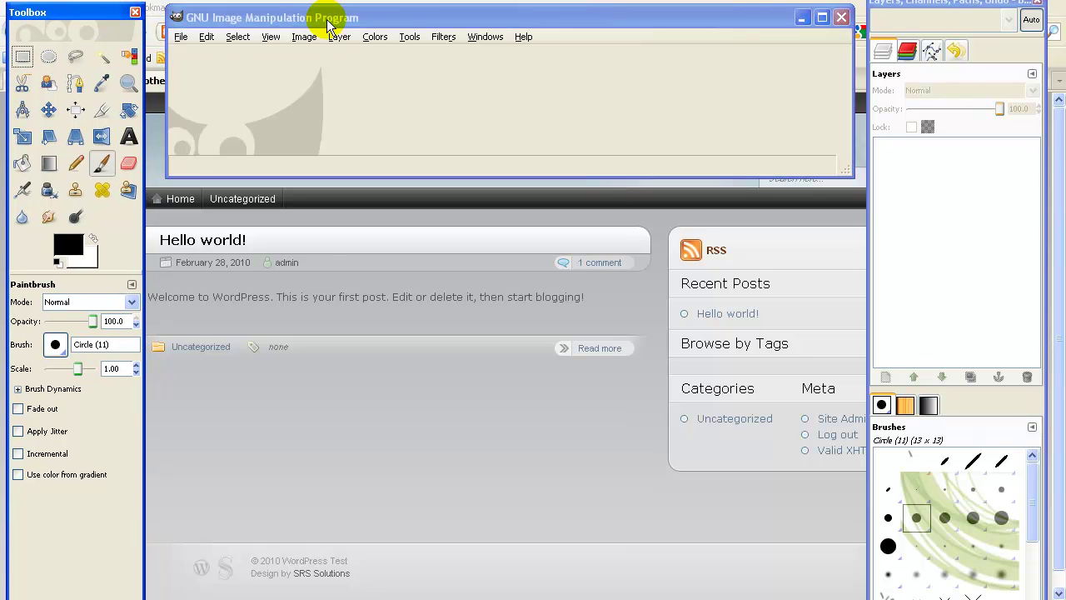
pyautogui.moveTo(403, 17); pyautogui.dragTo(401, 27)
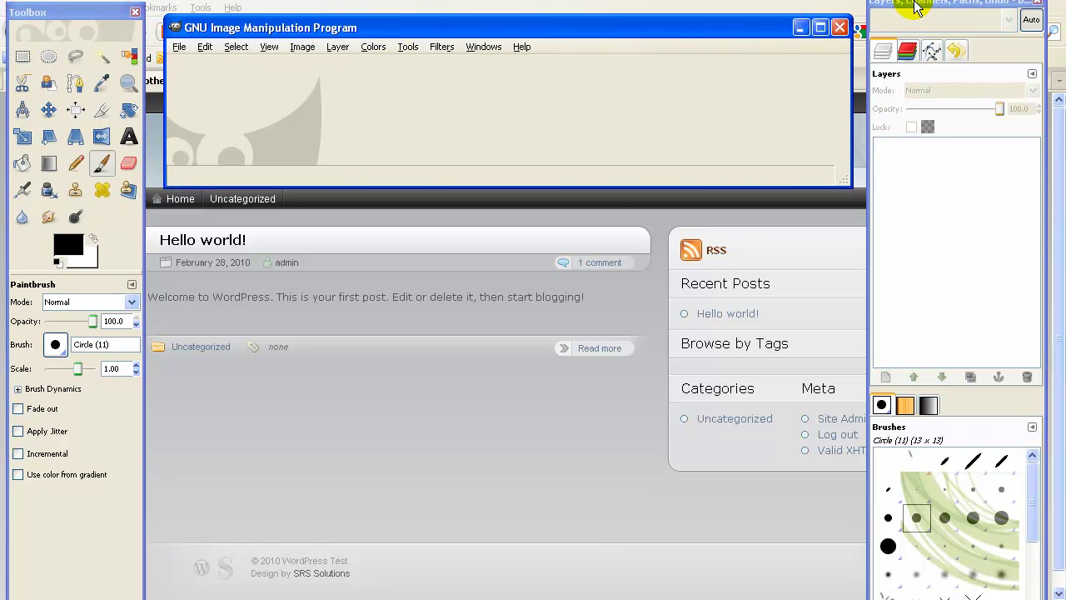
pyautogui.moveTo(916, 4); pyautogui.dragTo(920, 19)
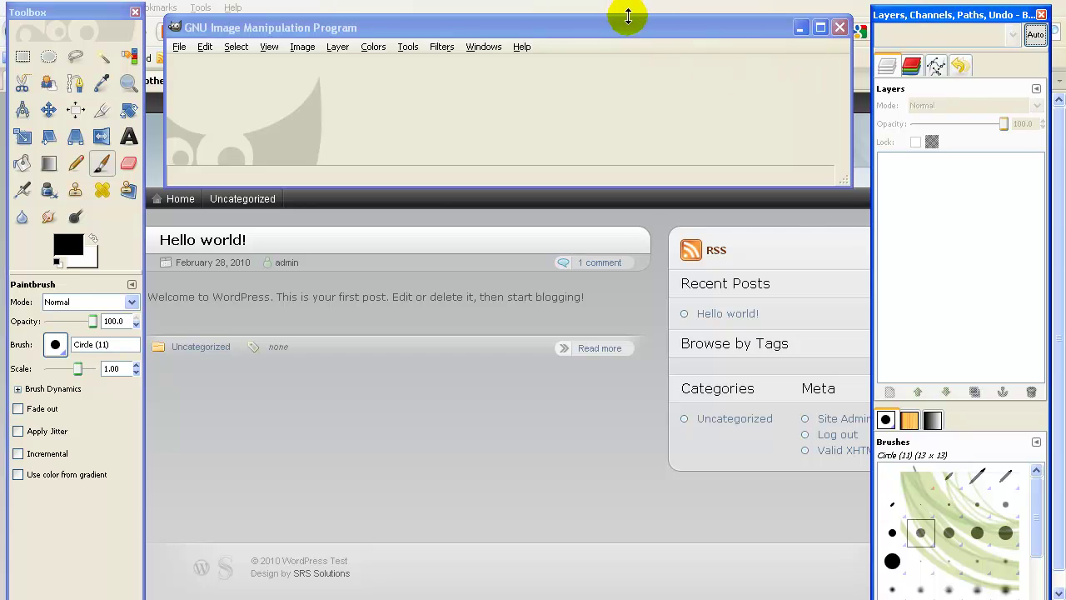
pyautogui.moveTo(626, 24); pyautogui.dragTo(623, 18)
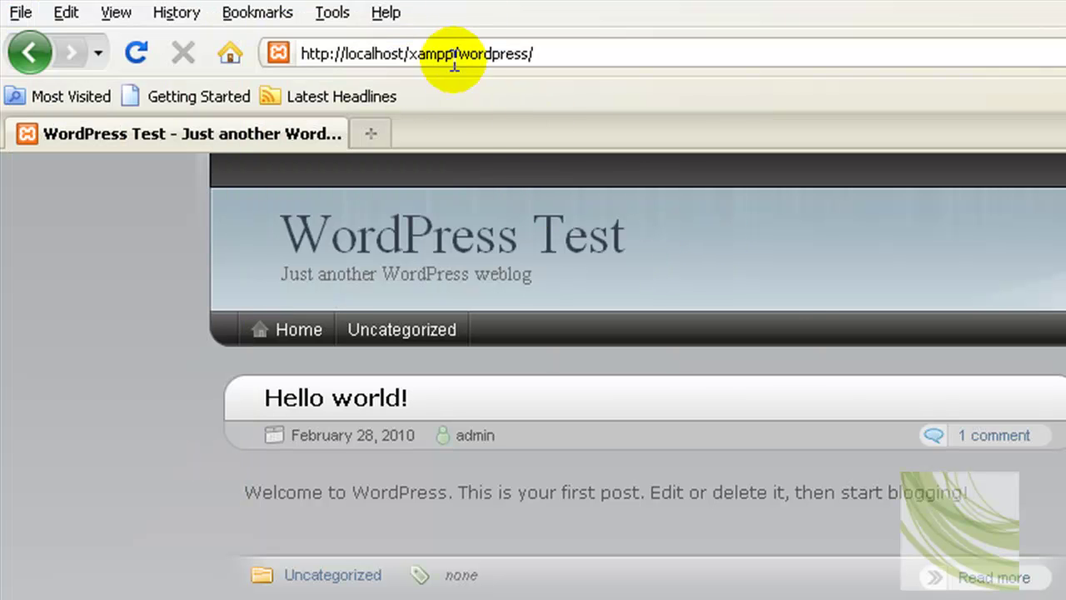
# Step: View the header image alone to find its path arjuna-xGreen/images/header/lightBlue.jpg, then return to the home page
pyautogui.rightClick(707, 243)
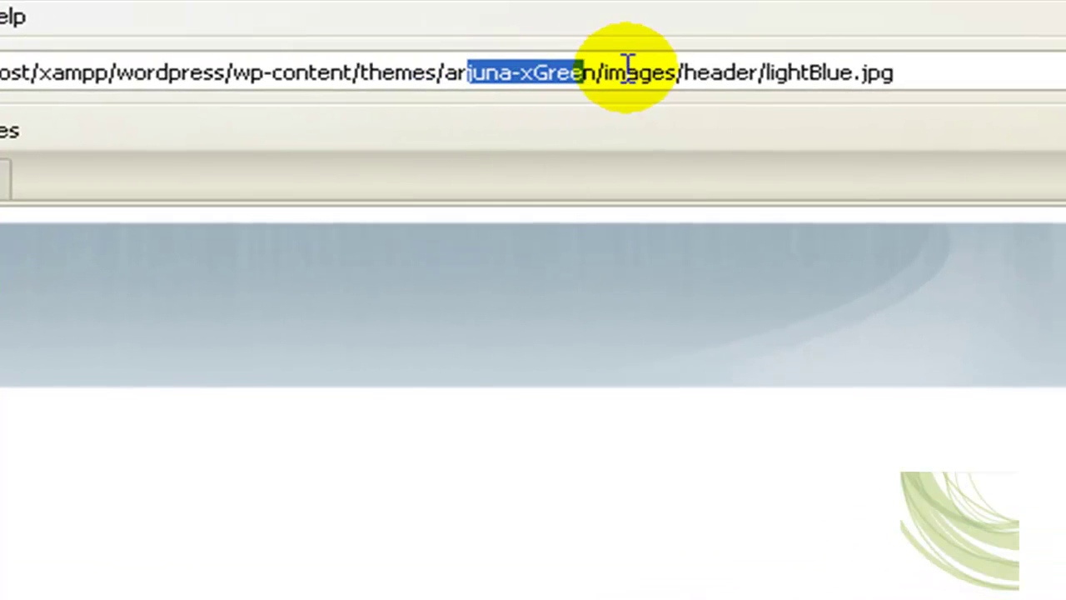
pyautogui.moveTo(640, 72); pyautogui.dragTo(905, 71)
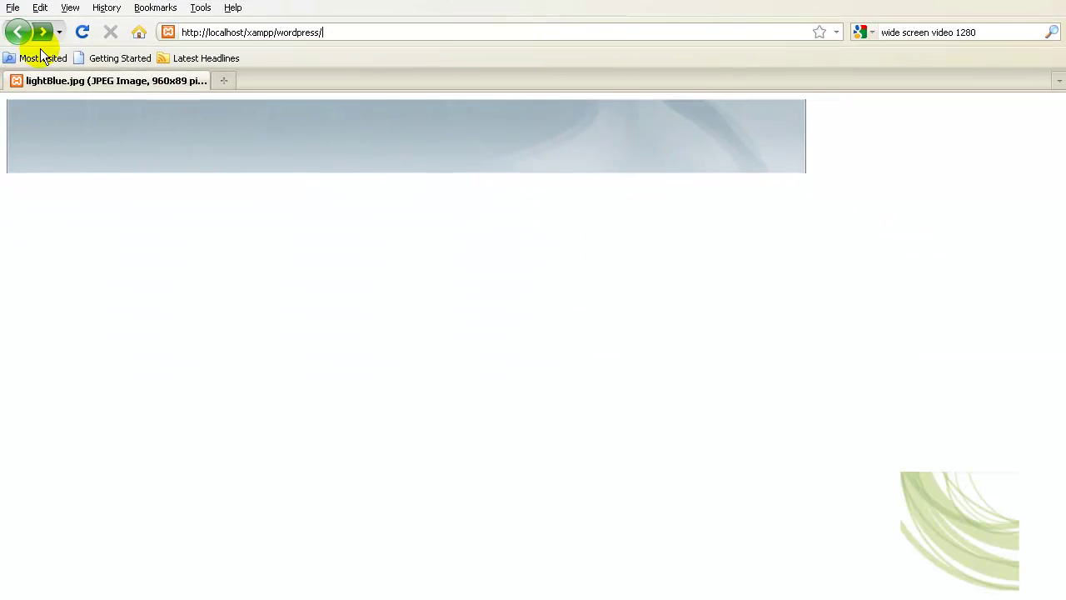
pyautogui.press('Return')
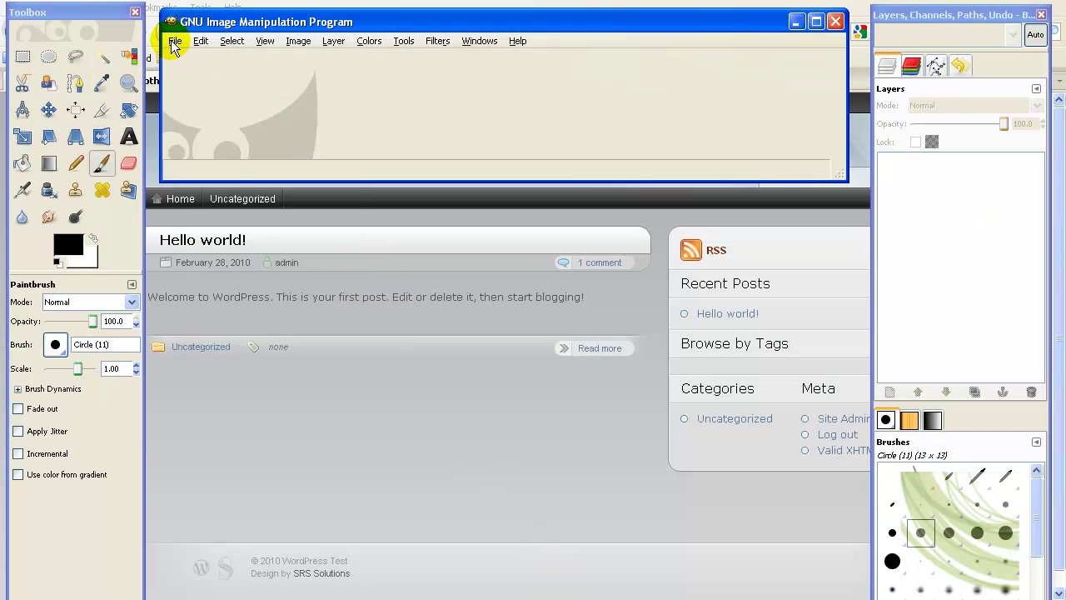
# Step: Open arjuna-xGreen/images/header/lightBlue.jpg in GIMP and position its image window lower on screen
pyautogui.click(174, 43)
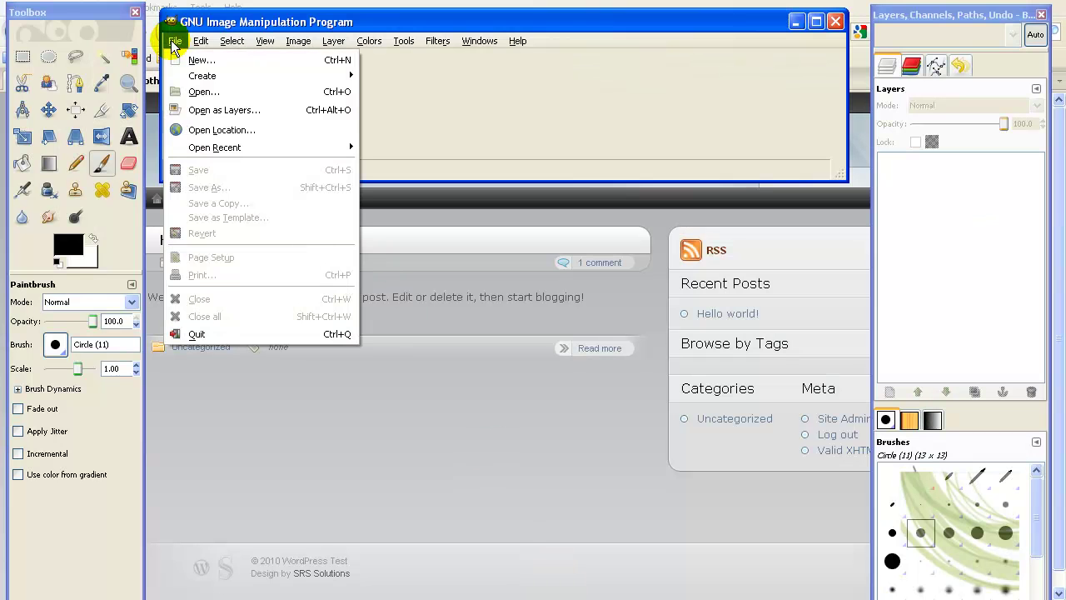
pyautogui.click(190, 88)
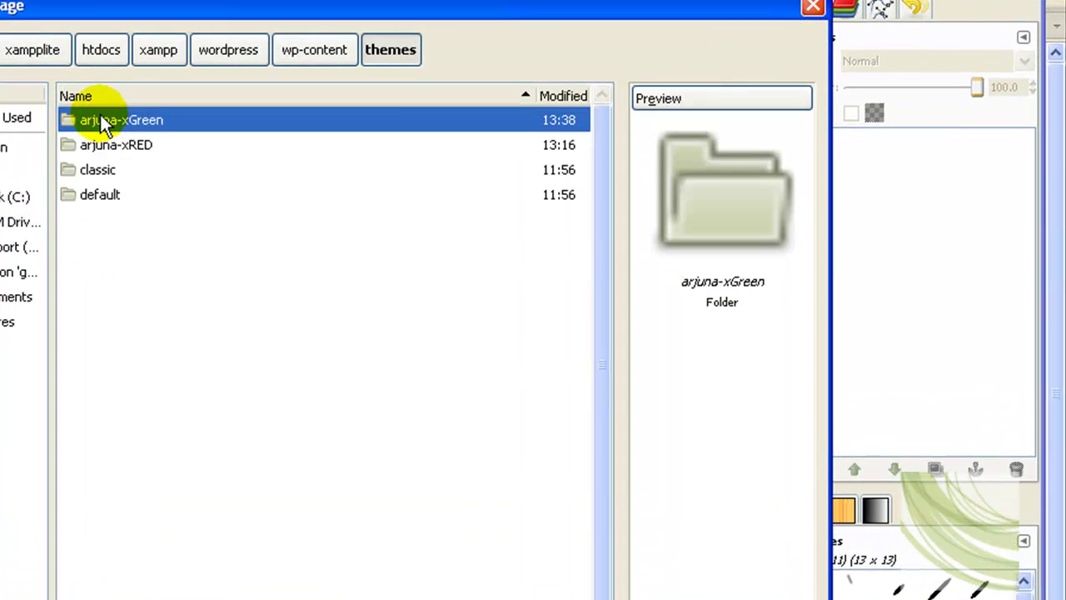
pyautogui.doubleClick(102, 121)
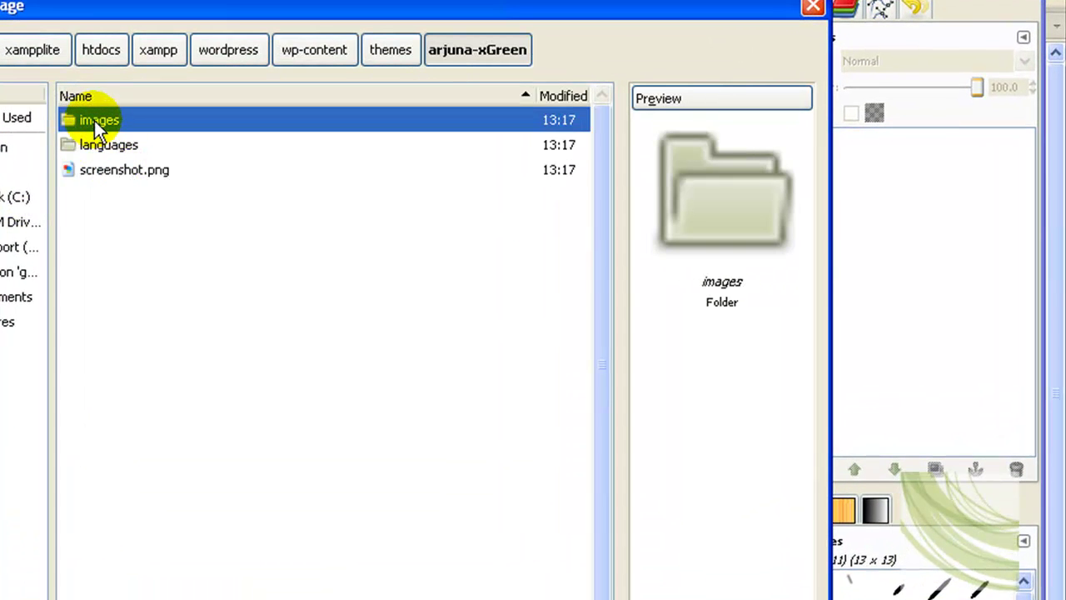
pyautogui.doubleClick(94, 120)
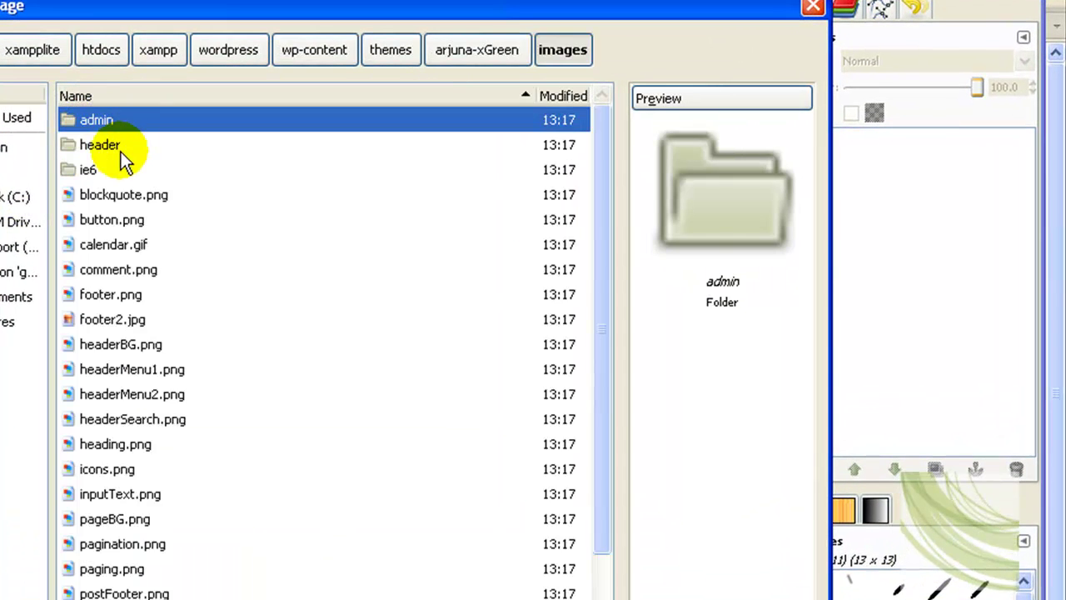
pyautogui.doubleClick(114, 145)
pyautogui.doubleClick(159, 148)
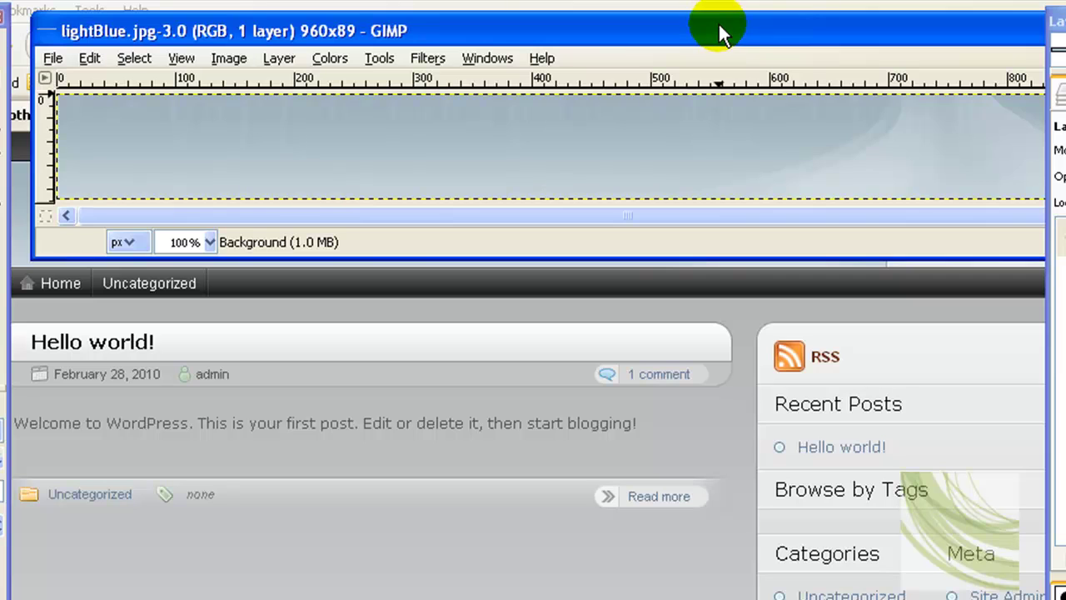
pyautogui.moveTo(719, 26); pyautogui.dragTo(691, 59)
pyautogui.click(175, 367)
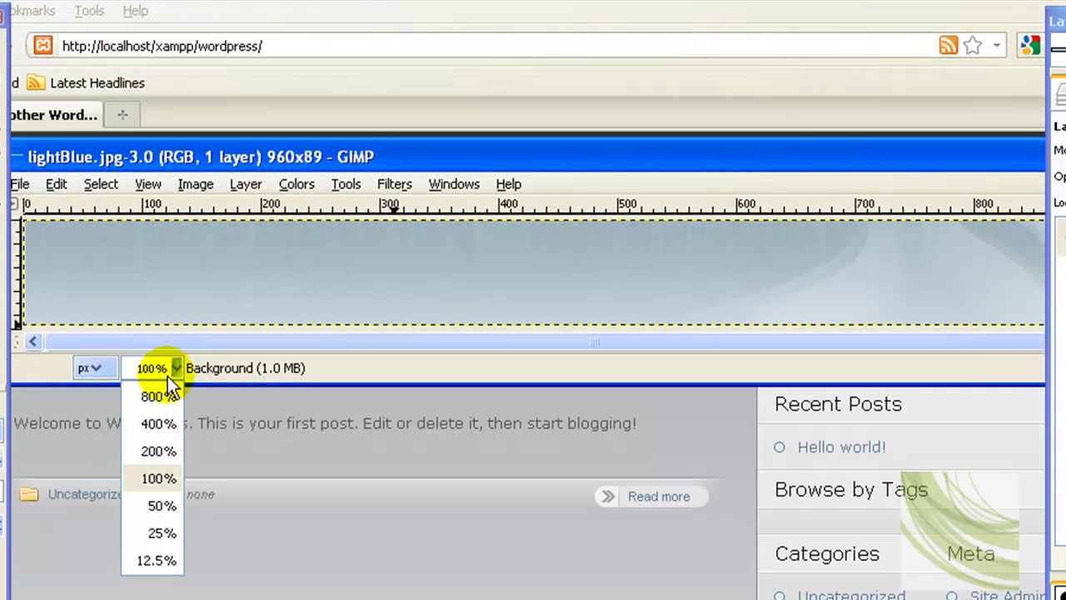